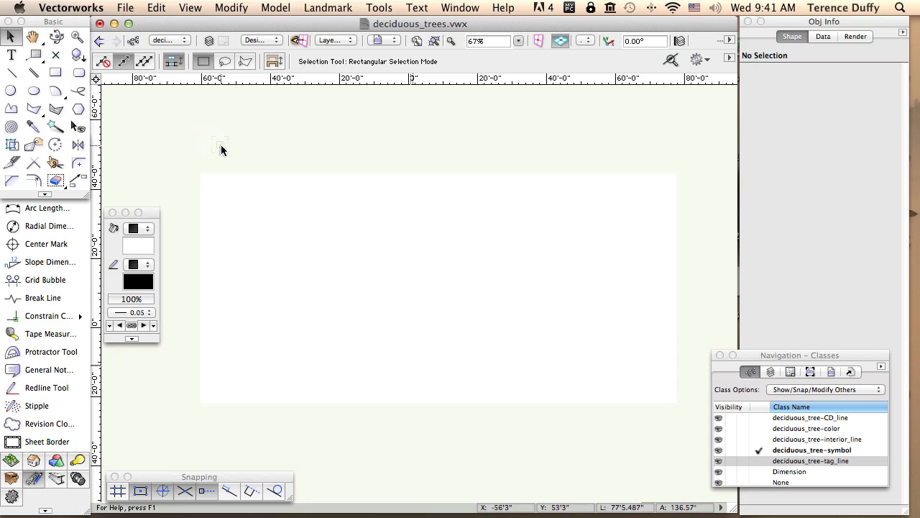
Delete the white rectangle that covers the reference images.
left_click(225, 173)
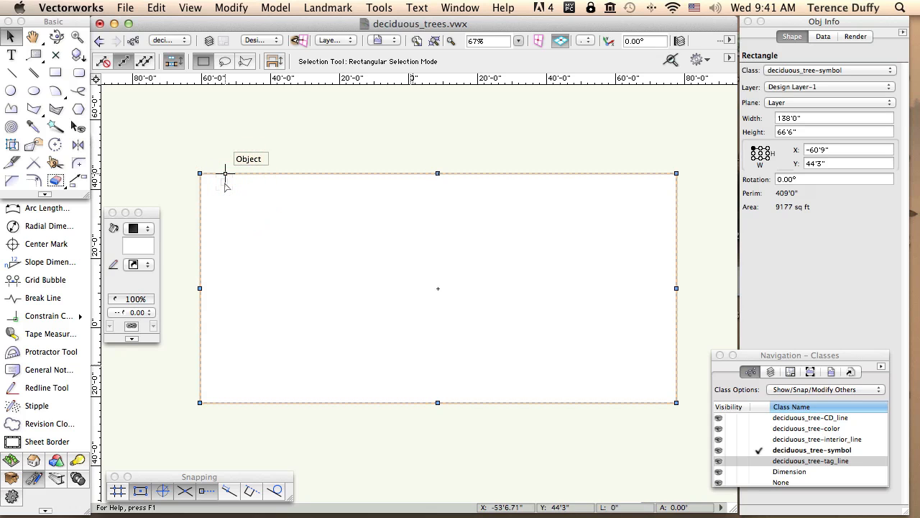
key("Delete")
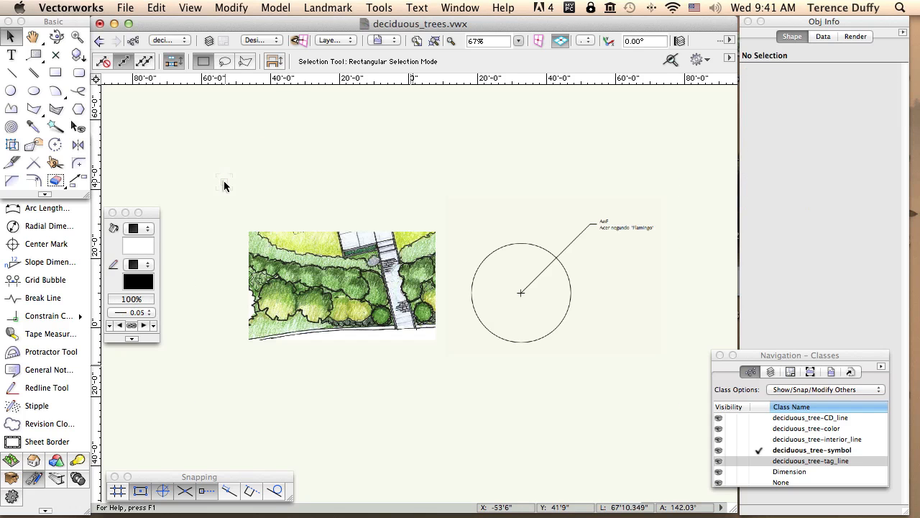
Examine the hand-rendered planting plan and the tagged Acer negundo 'Flamingo' tree circle up close.
scroll(223, 185, "up", 1)
scroll(319, 185, "down", 1)
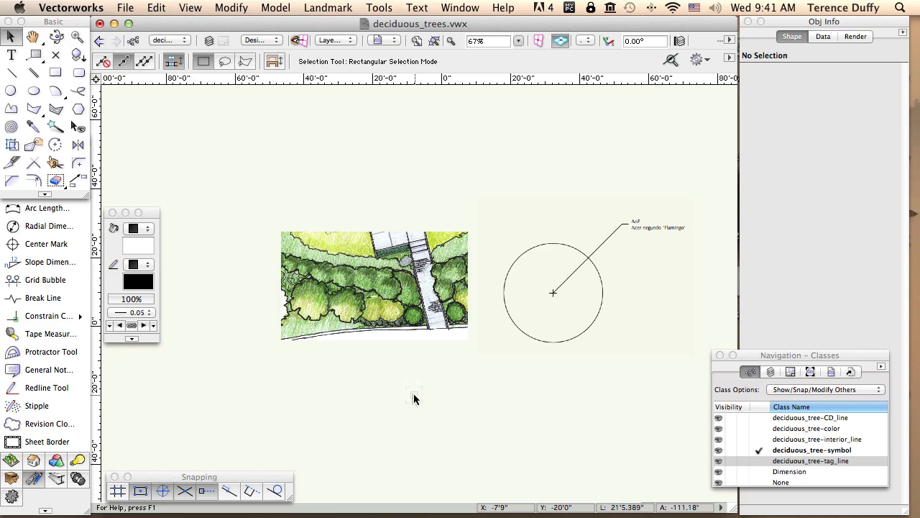
left_click(425, 325)
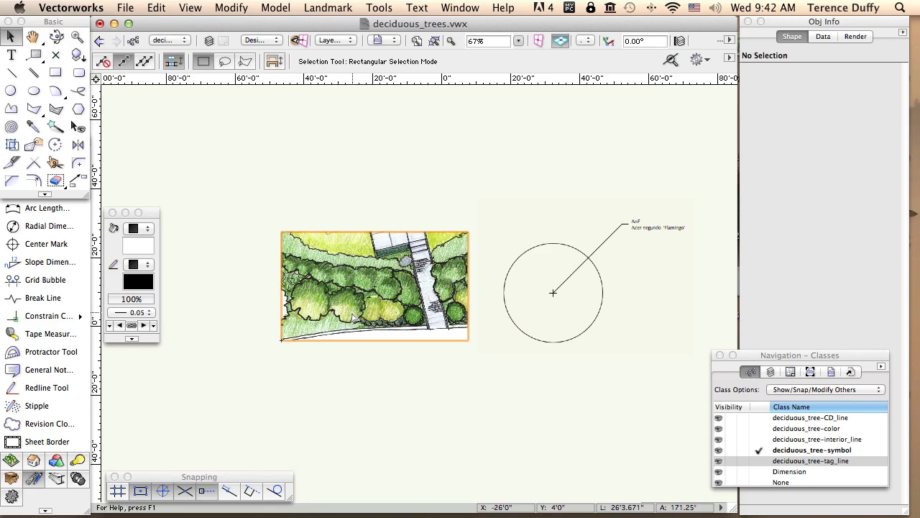
scroll(346, 322, "up", 1)
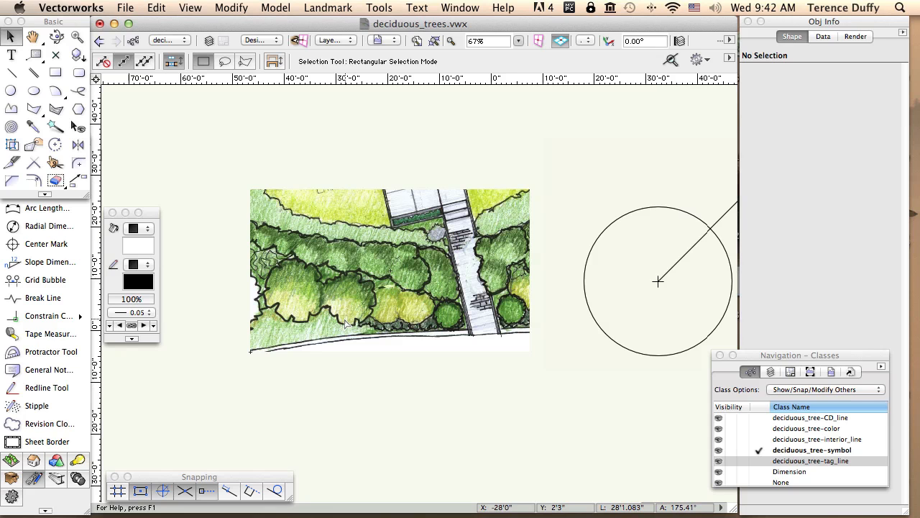
scroll(347, 322, "up", 1)
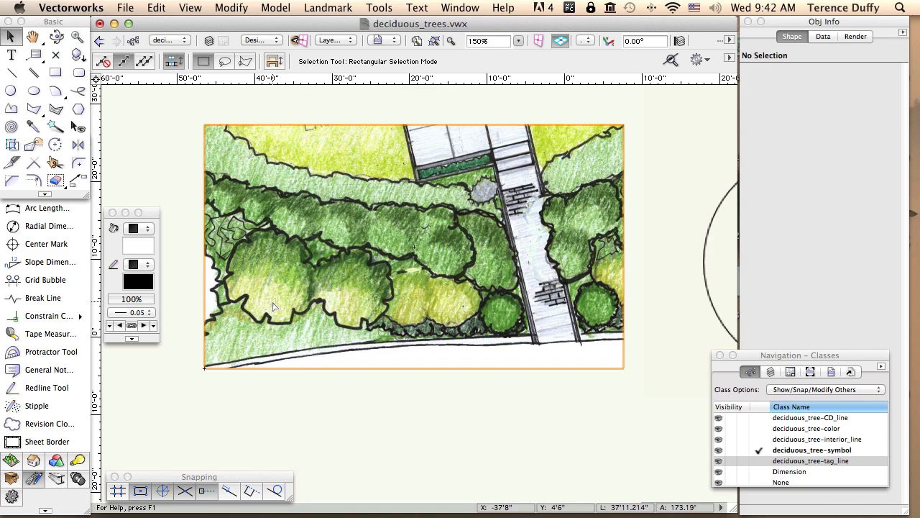
scroll(324, 304, "down", 4)
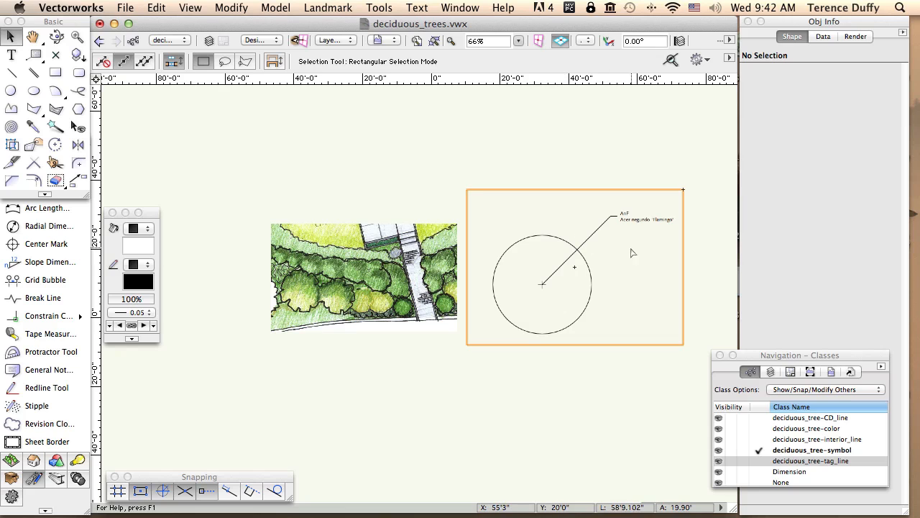
scroll(641, 261, "up", 2)
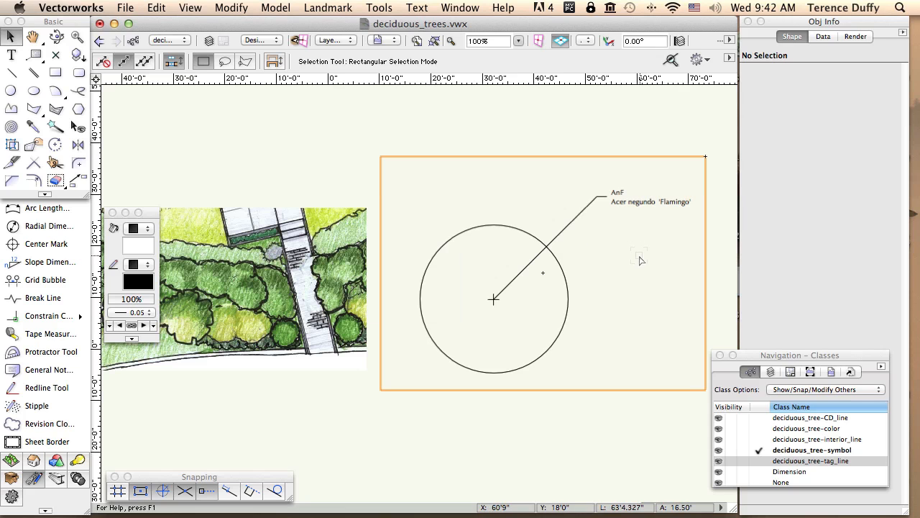
scroll(642, 260, "up", 2)
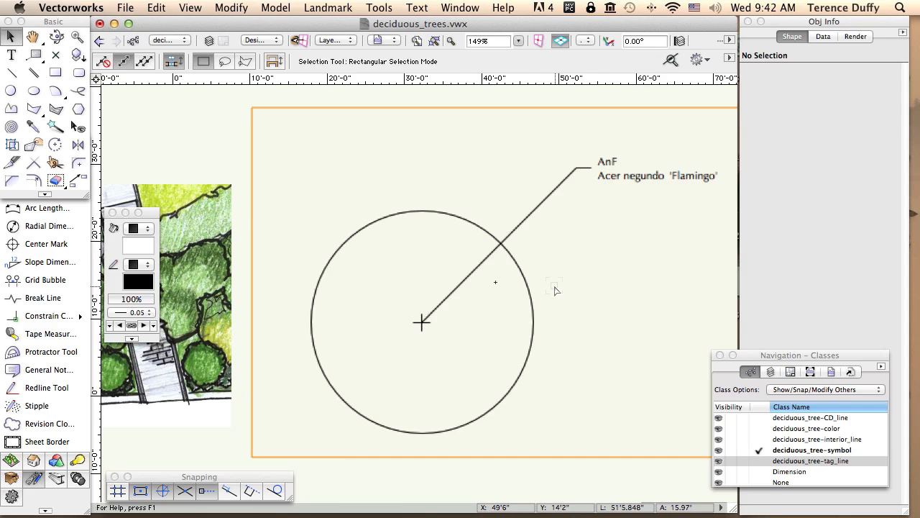
Delete both reference images from the drawing.
scroll(556, 291, "down", 5)
left_click(366, 203)
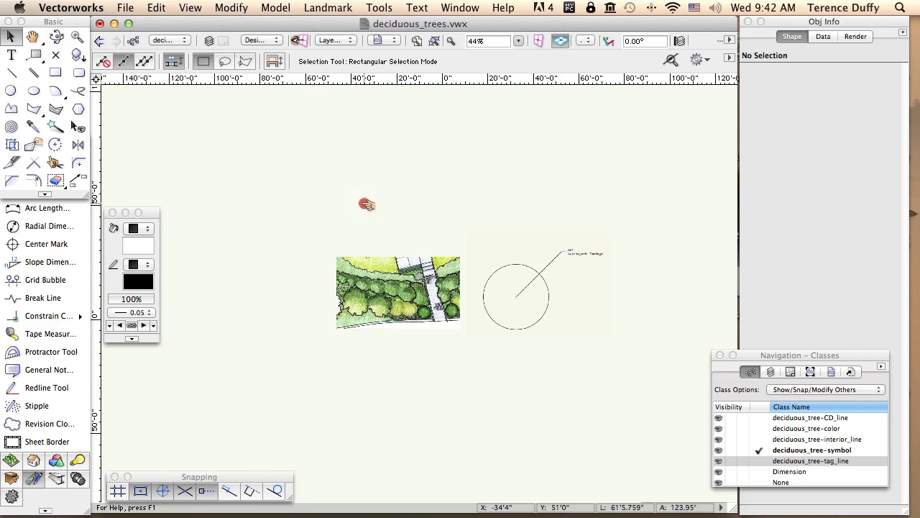
left_click_drag(294, 192, 626, 358)
key("Delete")
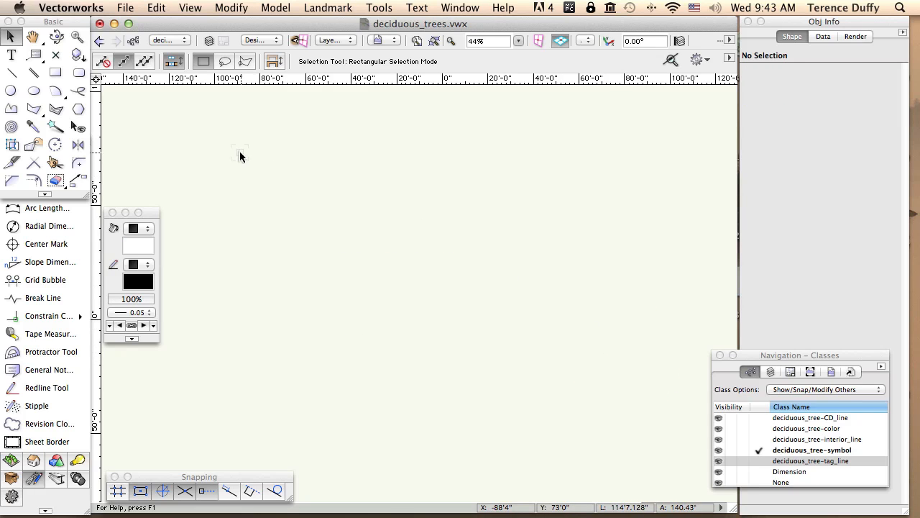
Review the deciduous_tree classes and their fill, pen and thickness attributes in the Organization dialog.
left_click(210, 41)
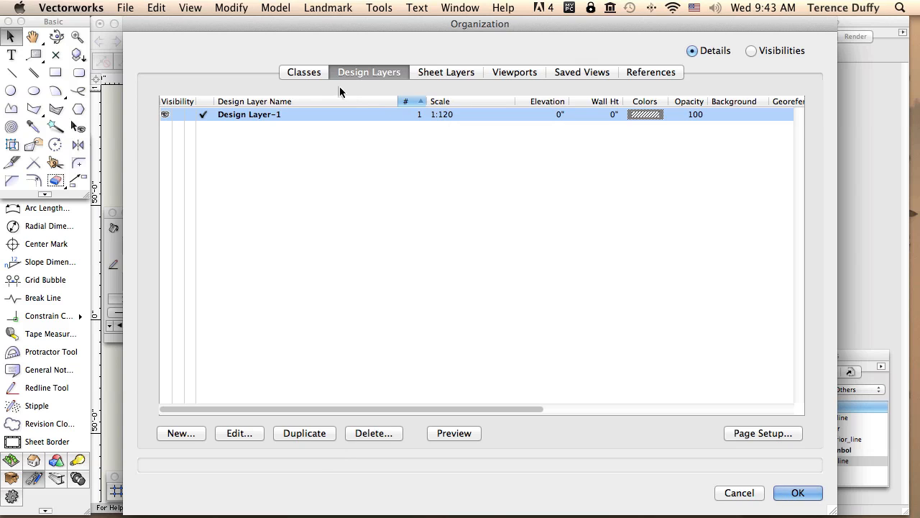
left_click(305, 72)
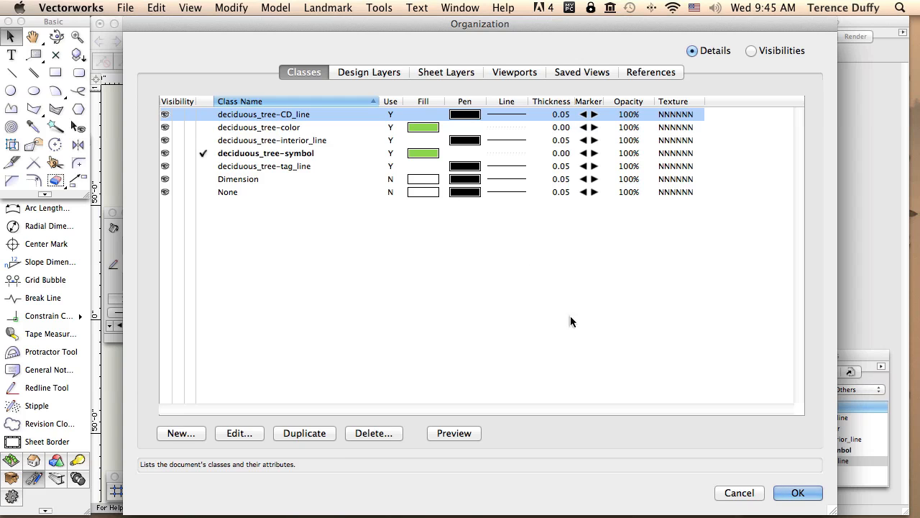
left_click(796, 493)
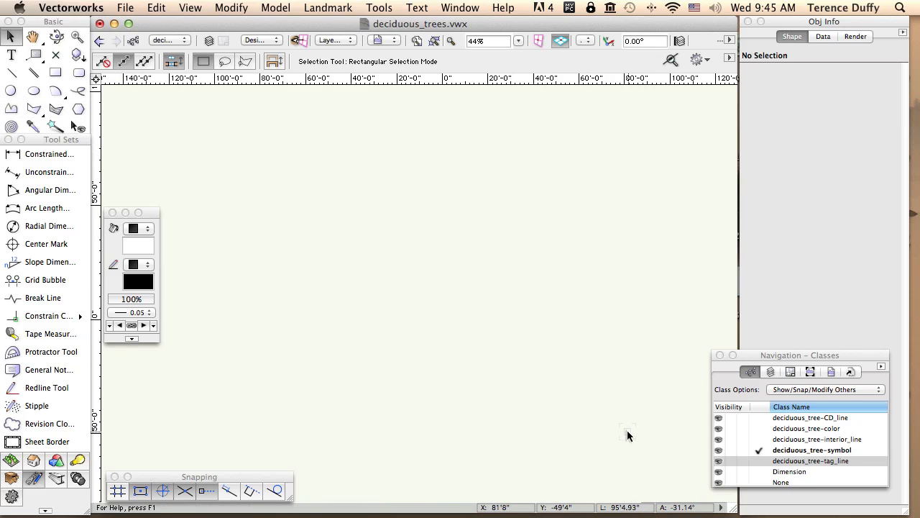
Switch to Acrobat and open the recent file Acer negundo 'Flamingo'.pdf.
mouse_move(881, 507)
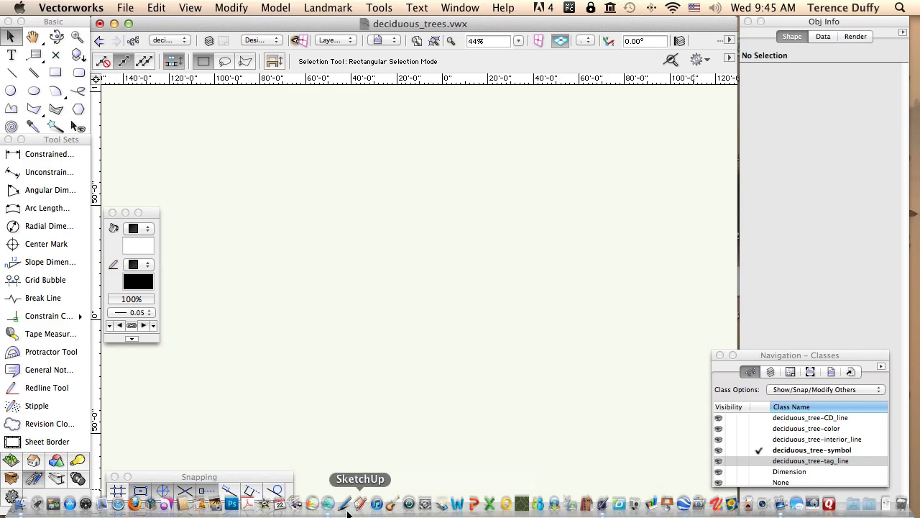
left_click(248, 505)
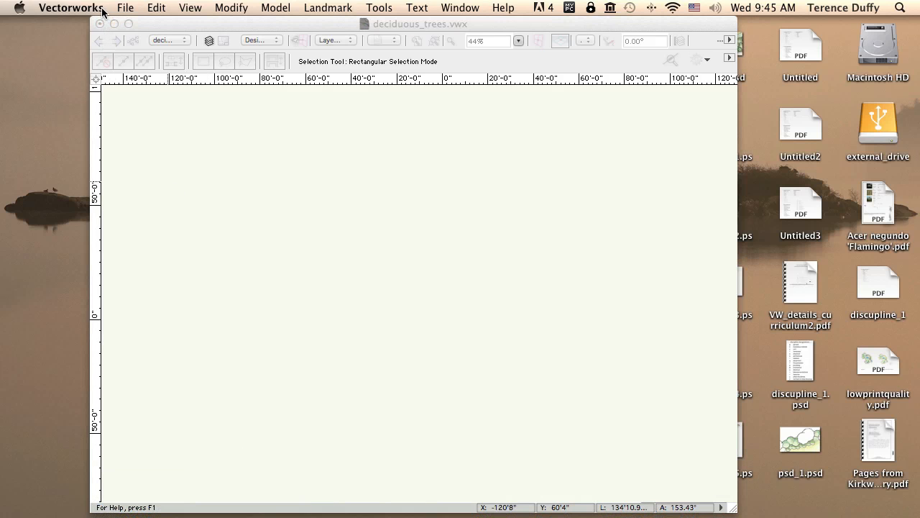
left_click(102, 9)
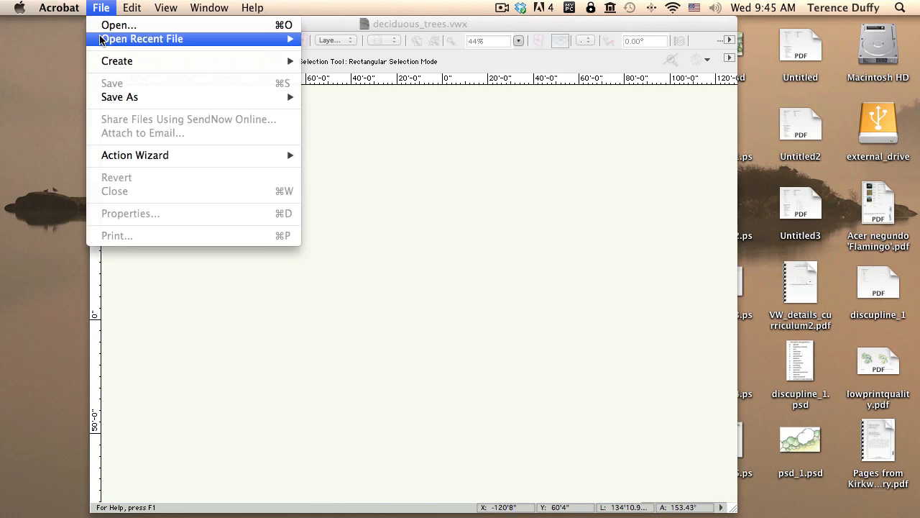
mouse_move(273, 40)
left_click(318, 39)
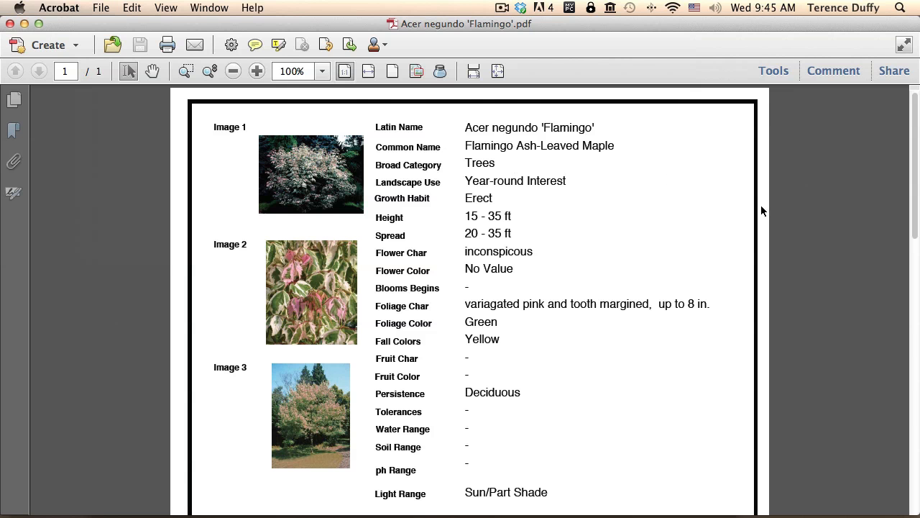
Read through the Acer negundo 'Flamingo' plant data sheet, including its spread, foliage, hardy zones and comments.
scroll(762, 210, "down", 3)
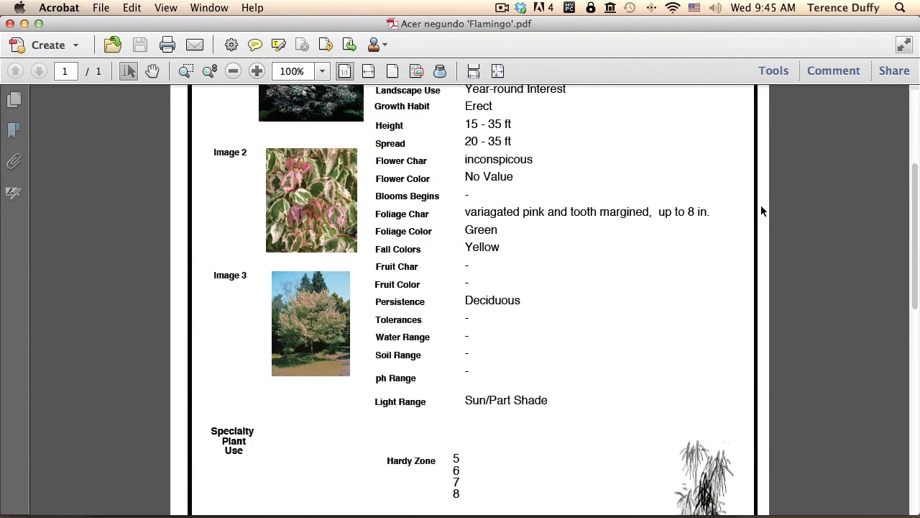
scroll(762, 210, "down", 3)
scroll(762, 210, "down", 5)
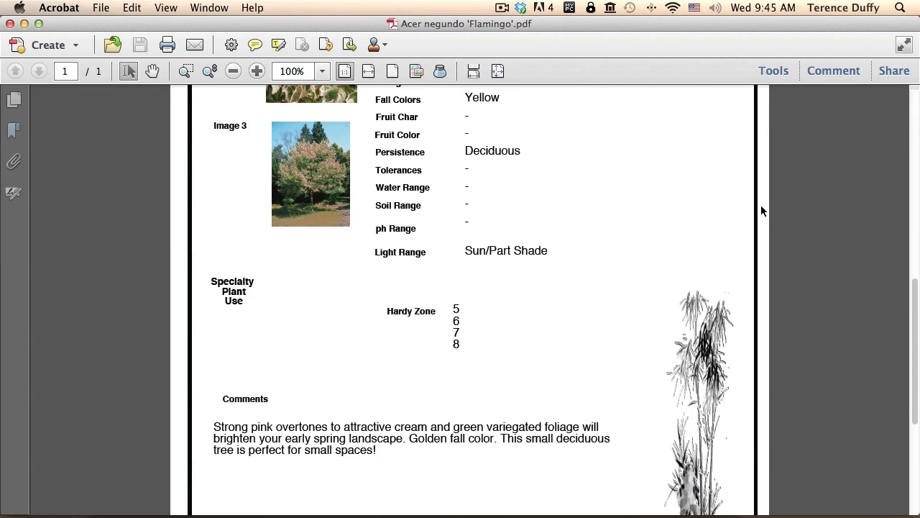
scroll(762, 210, "down", 1)
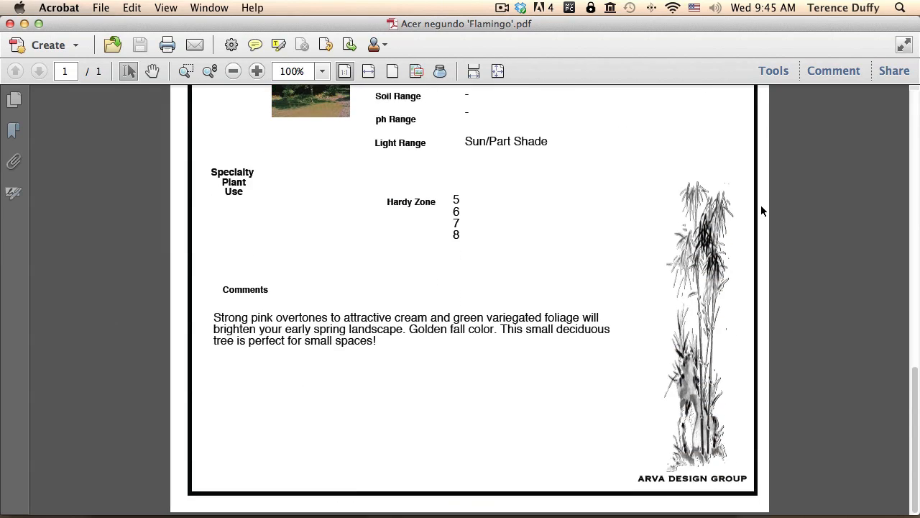
scroll(762, 210, "up", 4)
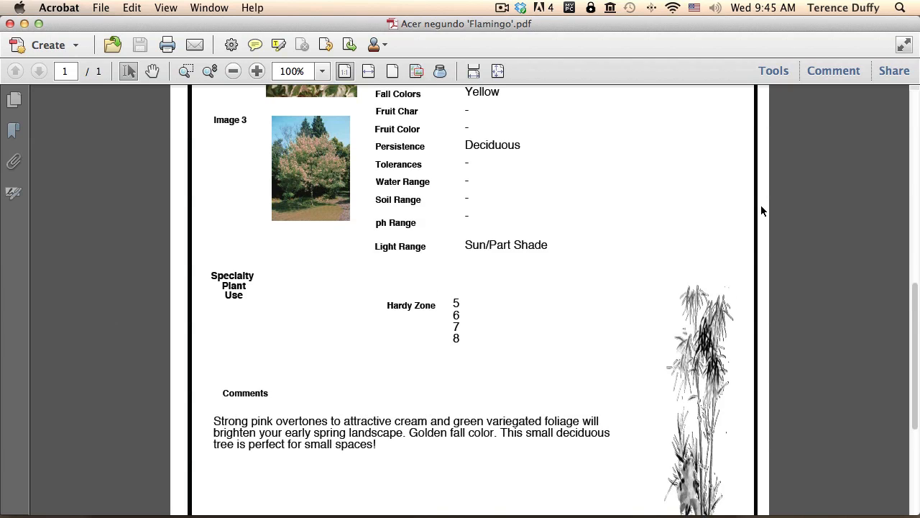
scroll(762, 210, "up", 8)
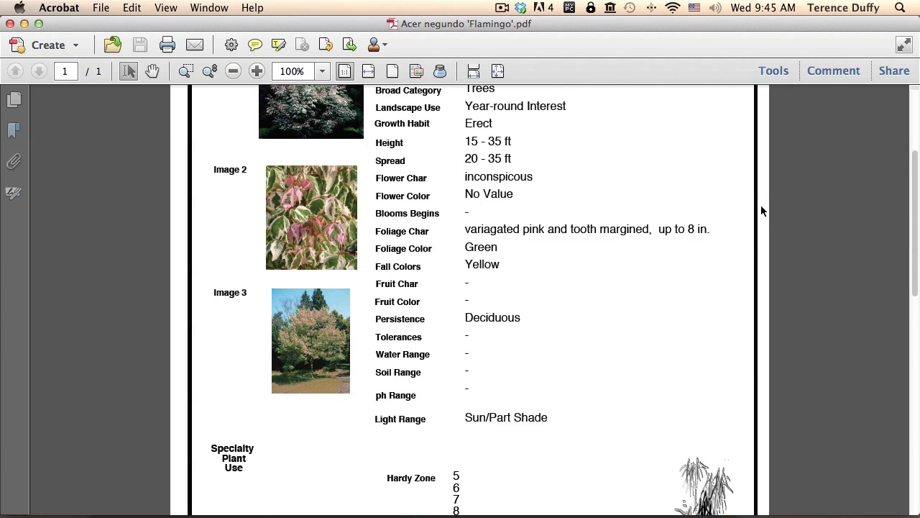
scroll(762, 209, "up", 2)
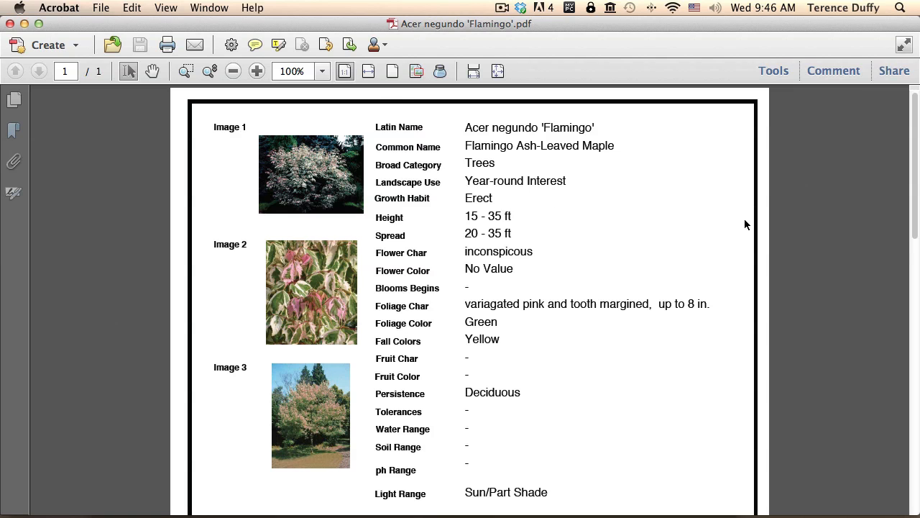
scroll(763, 227, "down", 7)
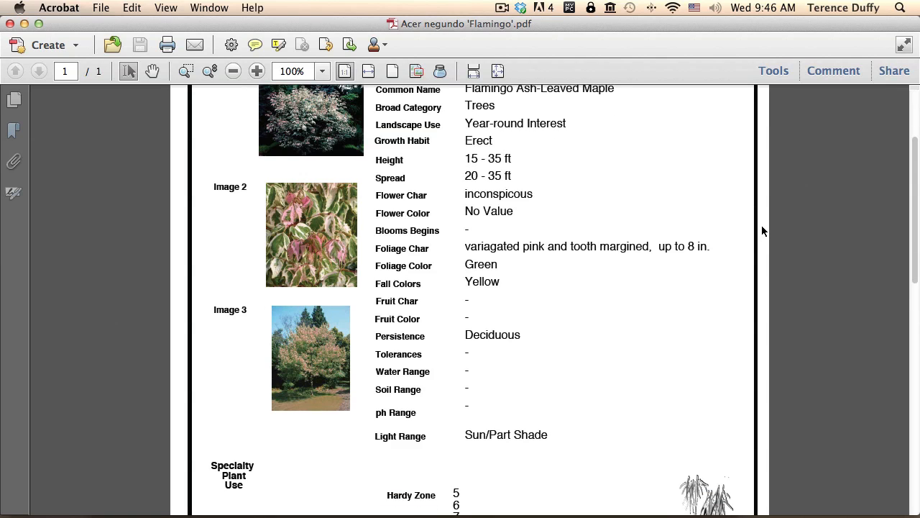
scroll(763, 230, "down", 8)
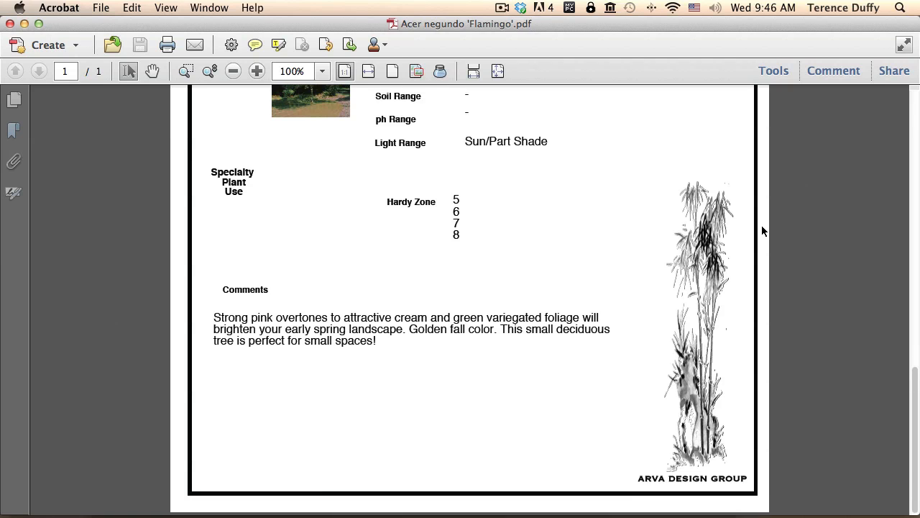
scroll(763, 227, "up", 5)
scroll(761, 225, "up", 4)
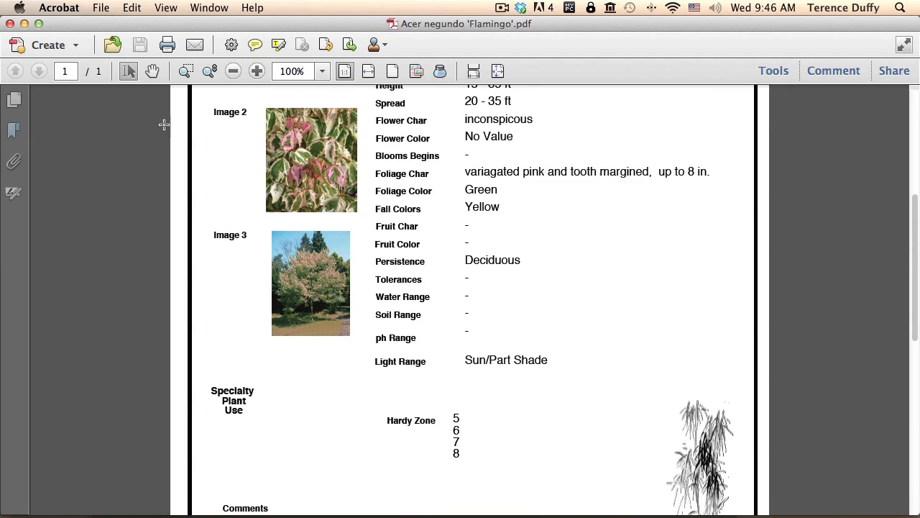
Quit Acrobat and return to the deciduous_trees.vwx drawing in Vectorworks.
left_click(59, 9)
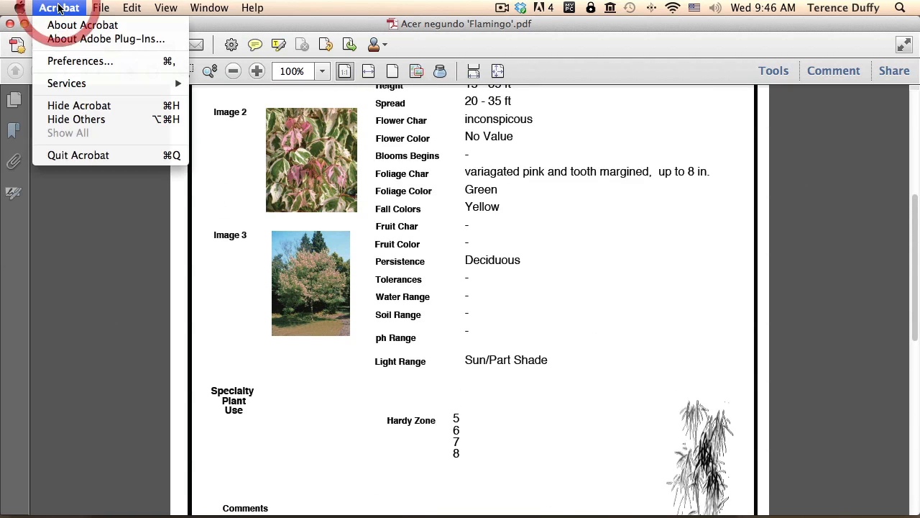
left_click(83, 153)
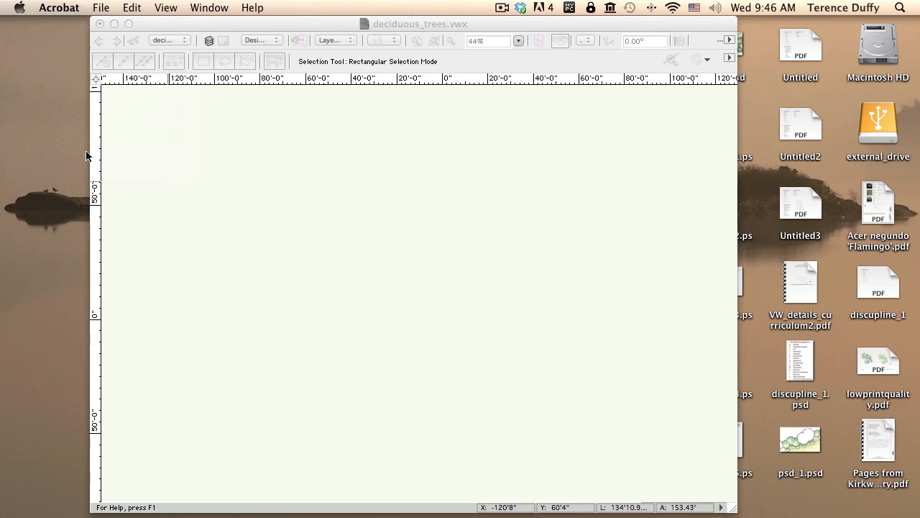
left_click(215, 30)
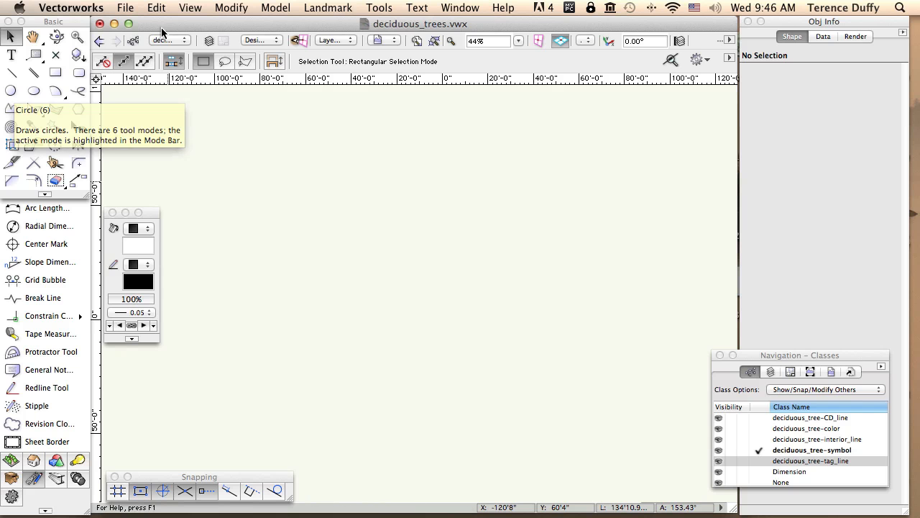
Draw a circle by diameter, 33.5' across, in the deciduous_tree-CD_line class.
left_click(12, 91)
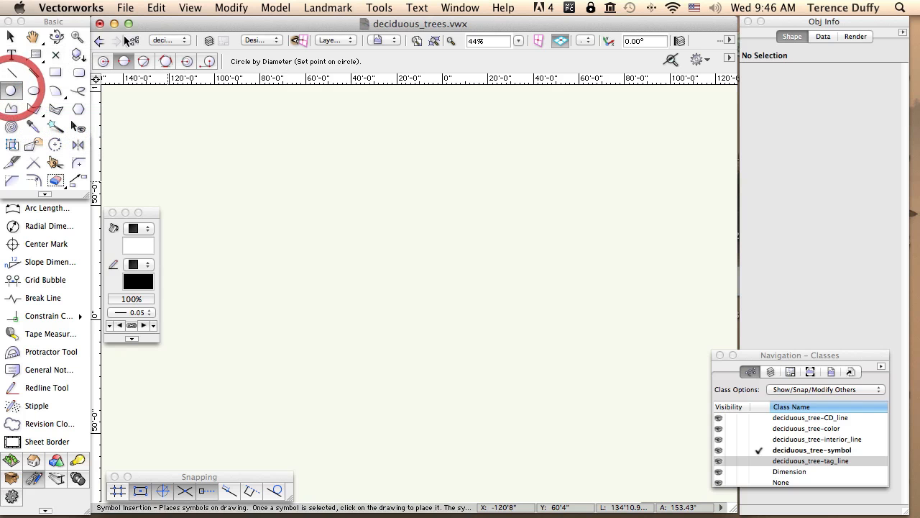
left_click(169, 39)
mouse_move(267, 127)
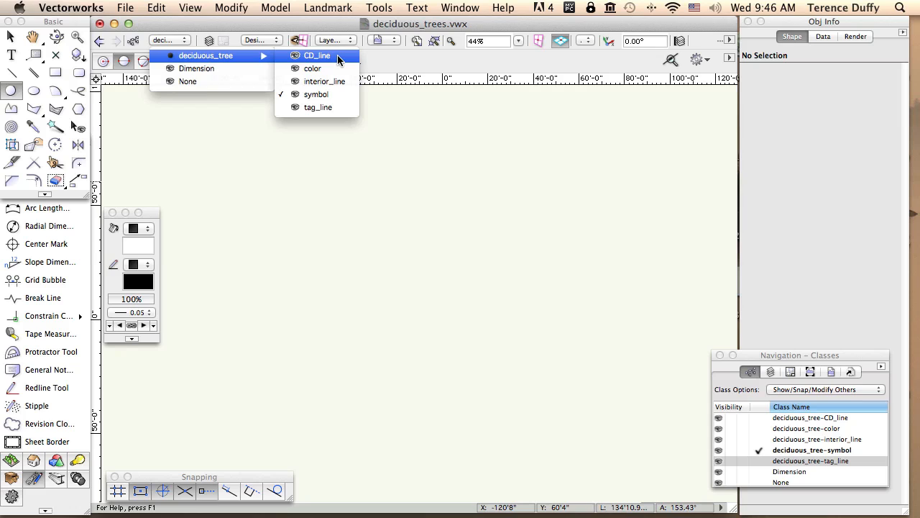
left_click(338, 58)
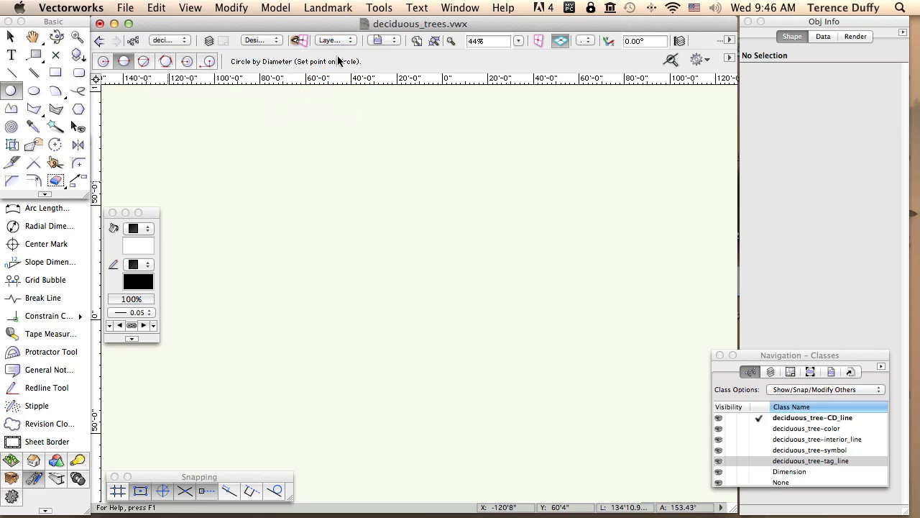
left_click(386, 164)
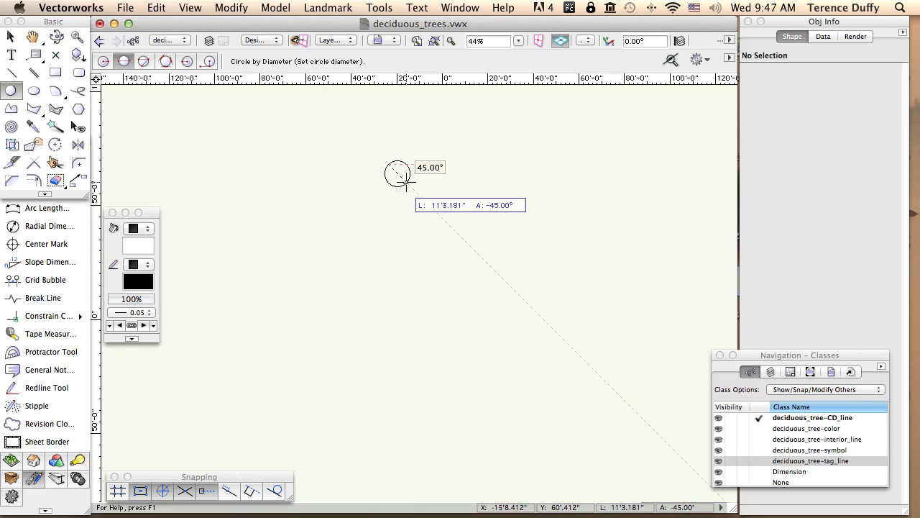
key("Tab")
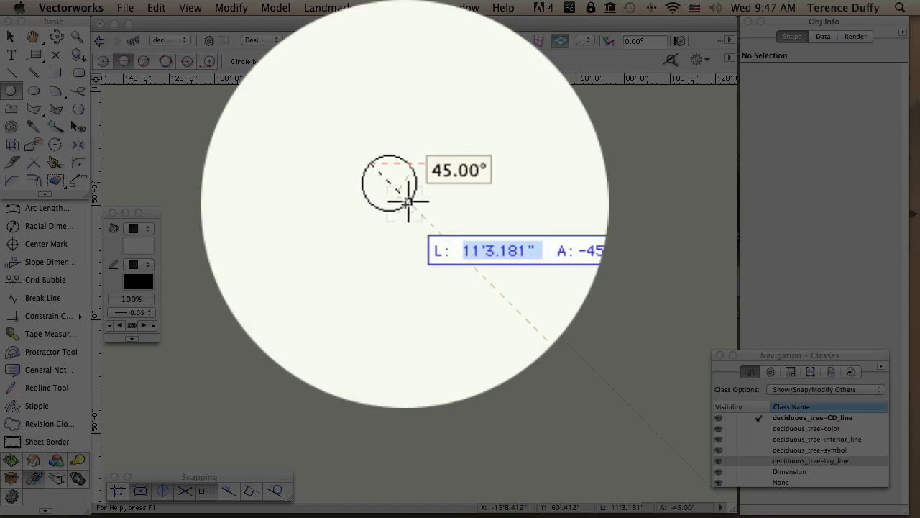
type("33.5'")
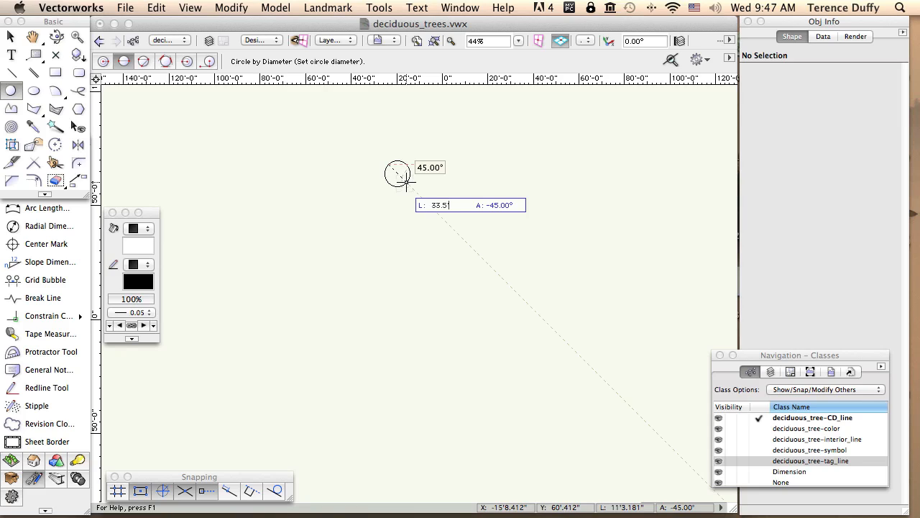
key("Tab")
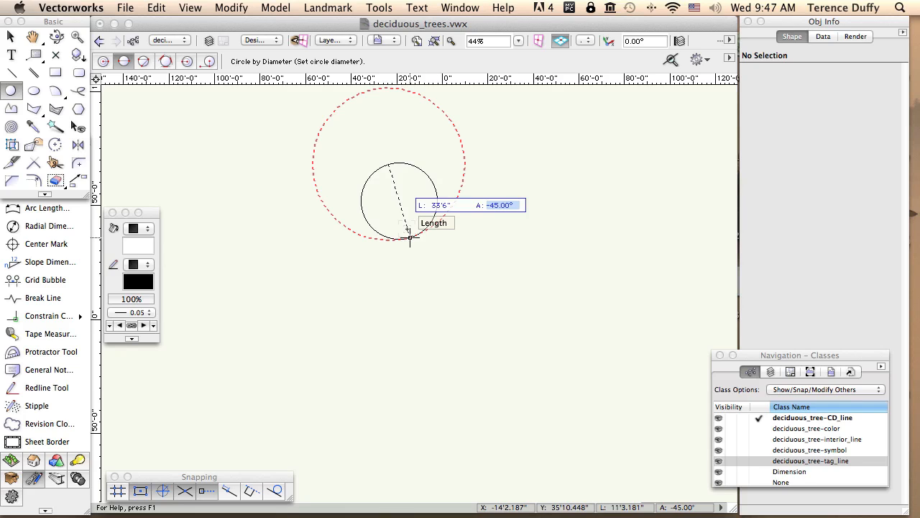
left_click(410, 239)
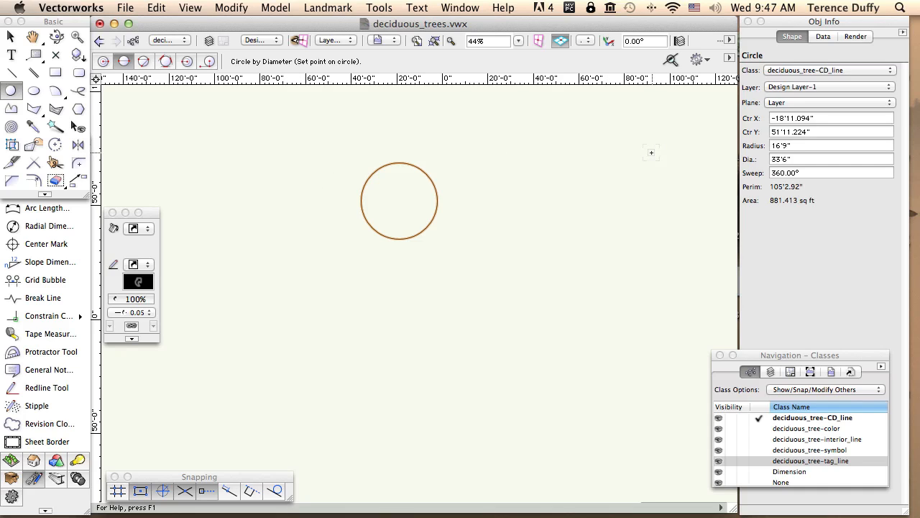
key("x")
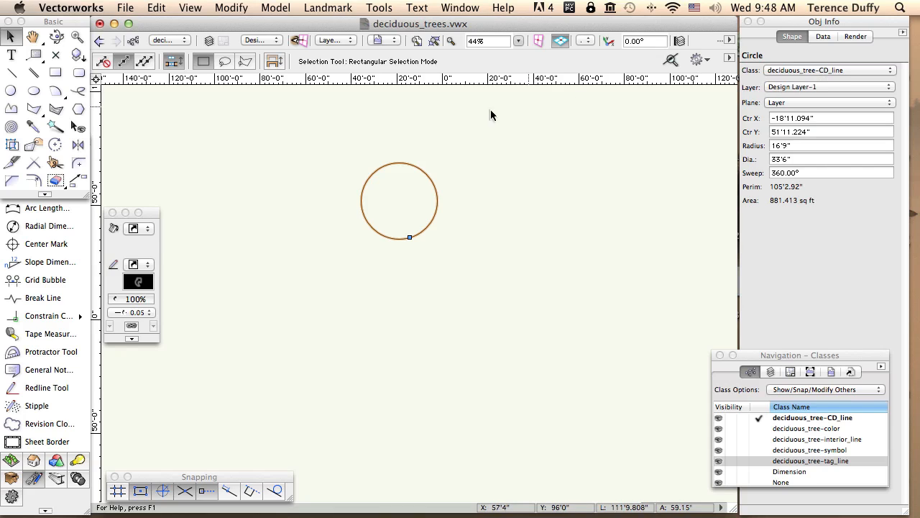
Draw a matching circle in the deciduous_tree-color class, spanning the outline circle from its top center to its bottom point.
left_click(11, 91)
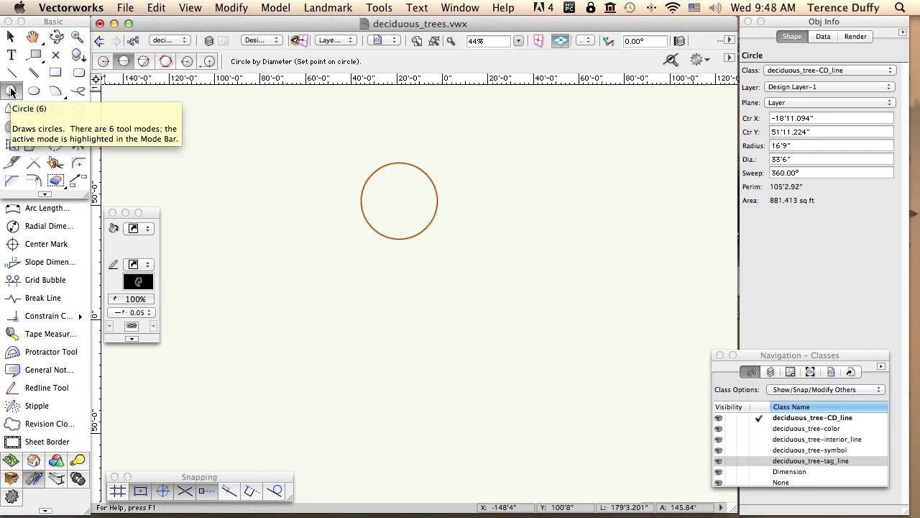
left_click(179, 40)
mouse_move(188, 56)
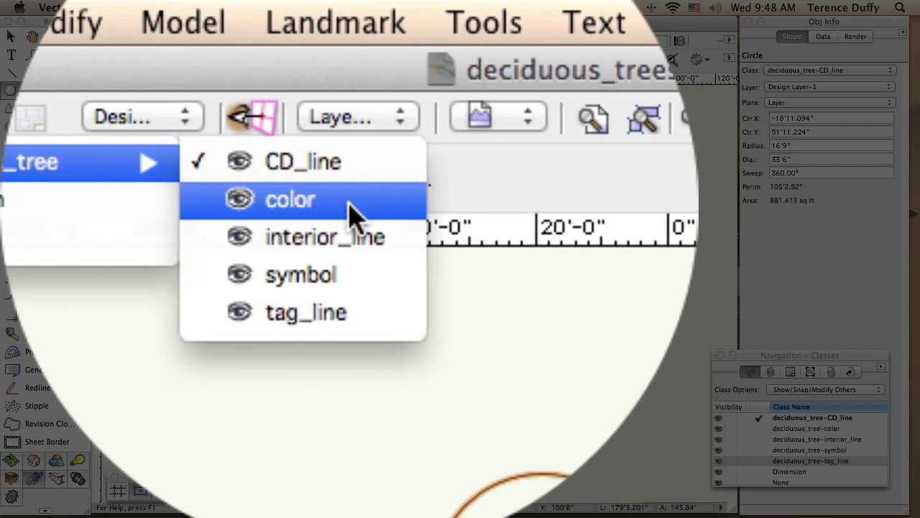
left_click(352, 209)
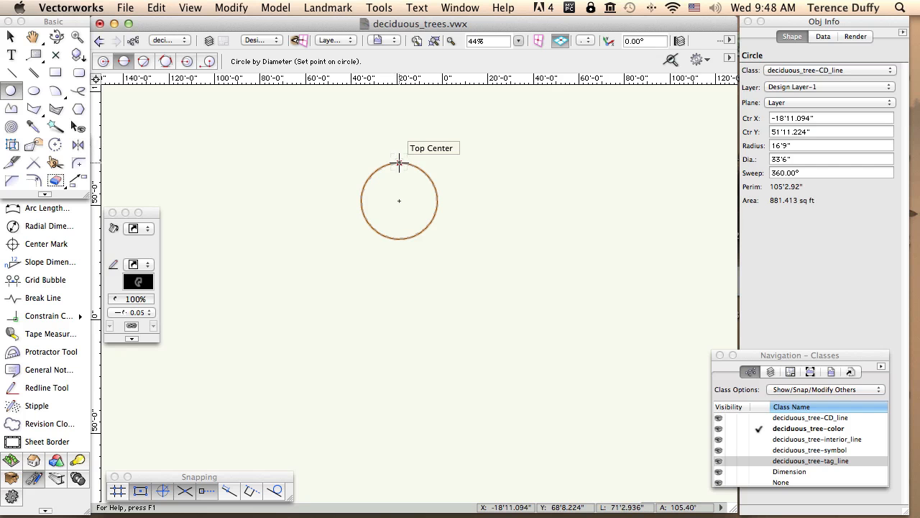
left_click(399, 163)
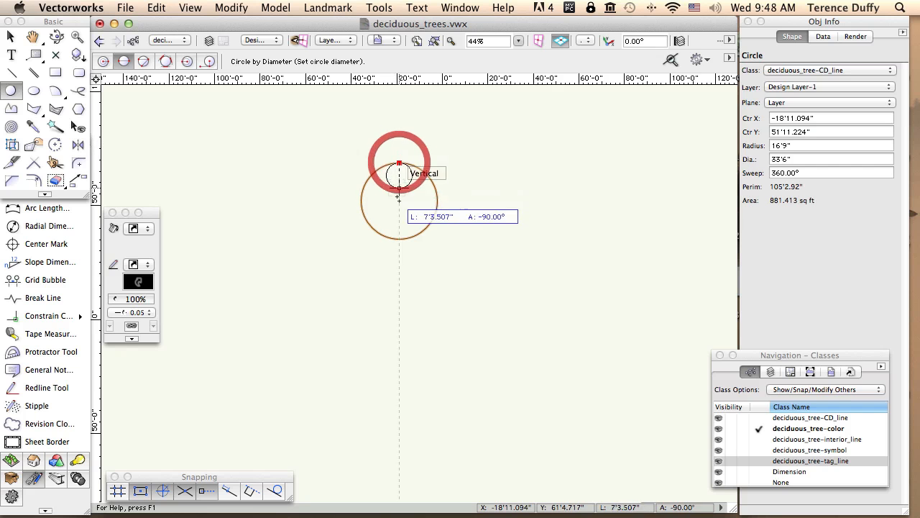
left_click(399, 239)
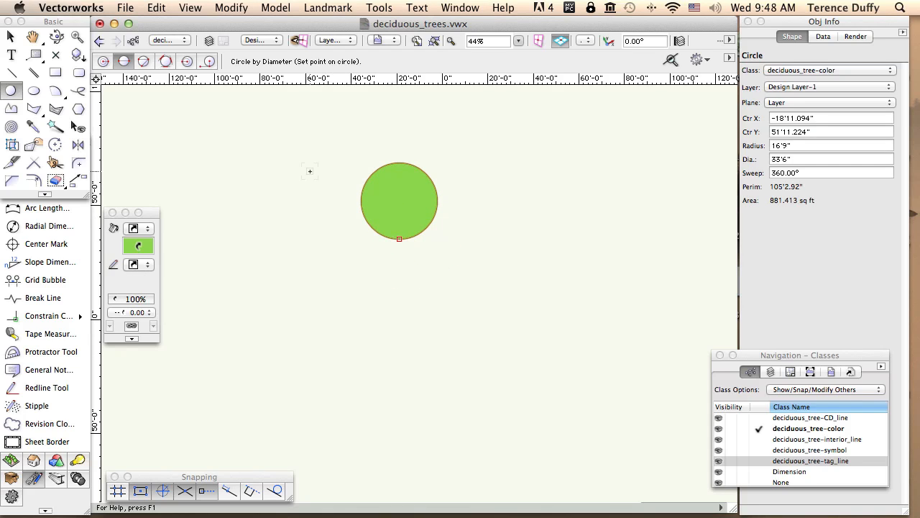
Move the green circle aside to expose the outline circle beneath, and undo the move.
left_click(10, 36)
left_click_drag(399, 190, 302, 190)
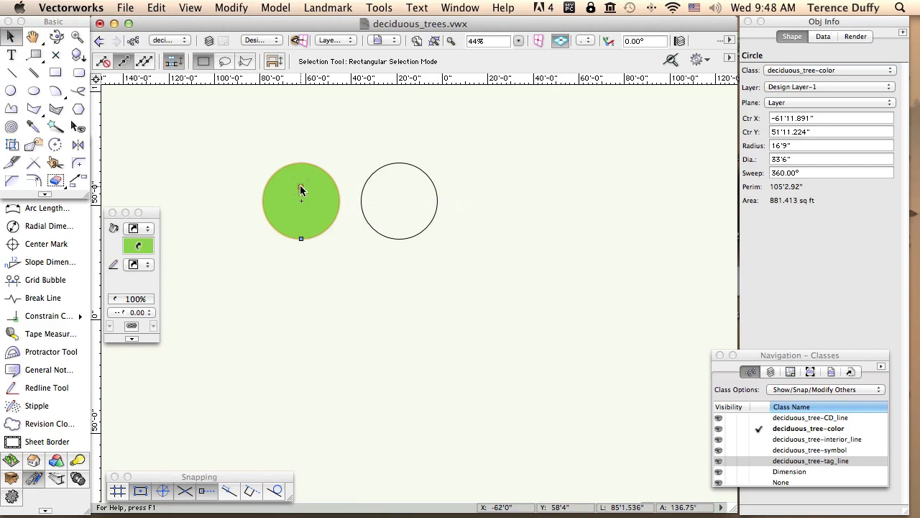
left_click(246, 163)
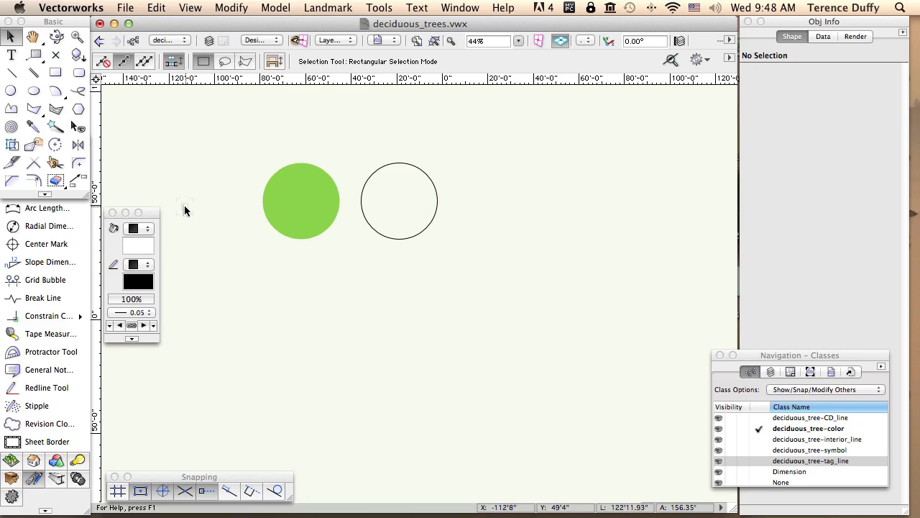
key("super+z")
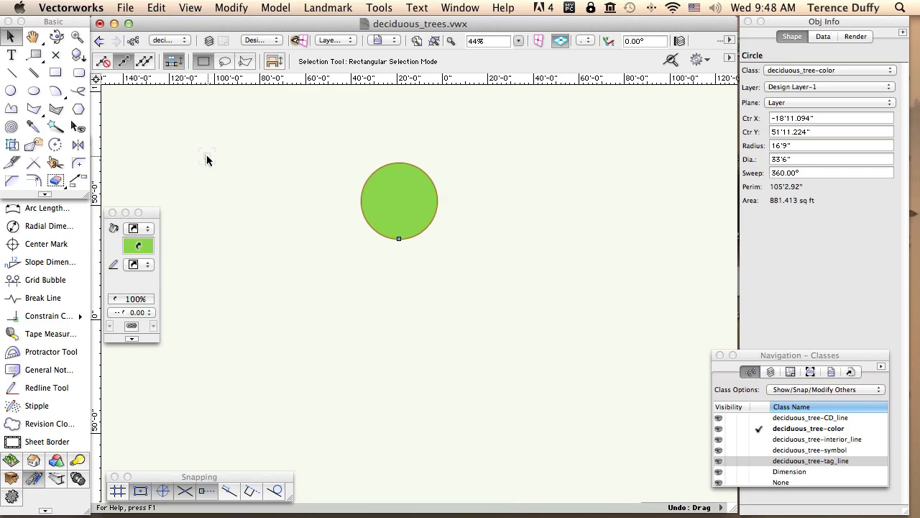
Make deciduous_tree-symbol the active class and start a new plant definition from the selected circle.
scroll(206, 152, "up", 2)
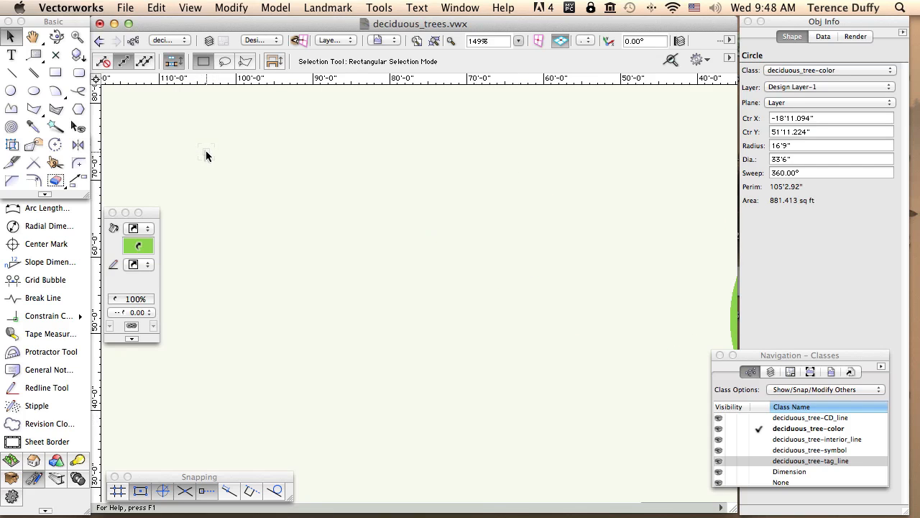
scroll(206, 155, "down", 2)
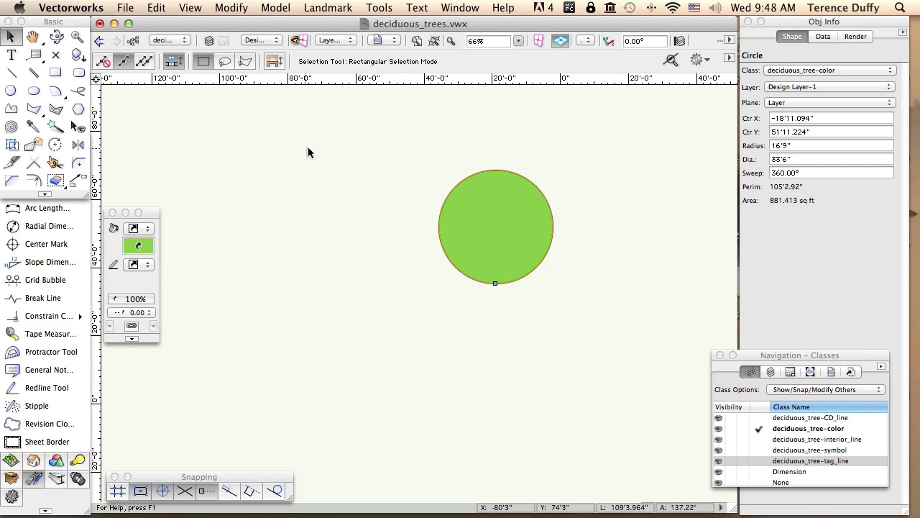
left_click_drag(308, 150, 216, 185)
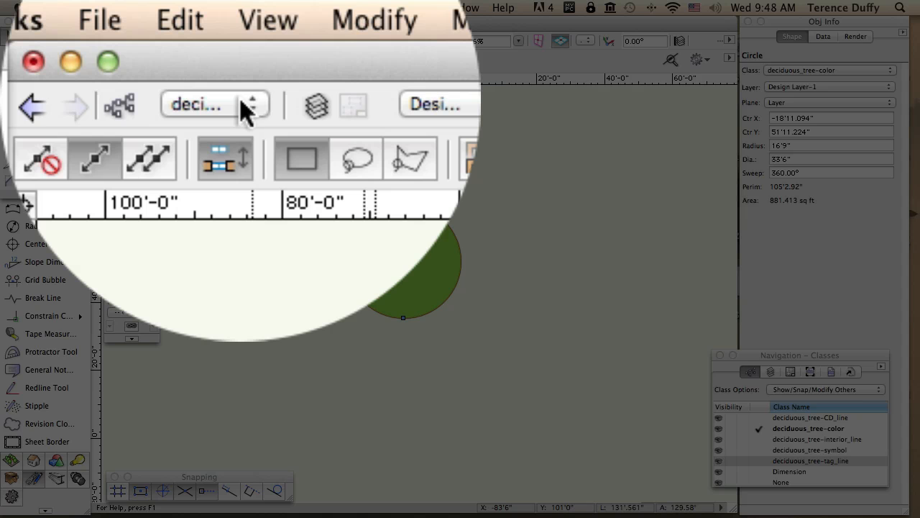
left_click(244, 108)
mouse_move(241, 135)
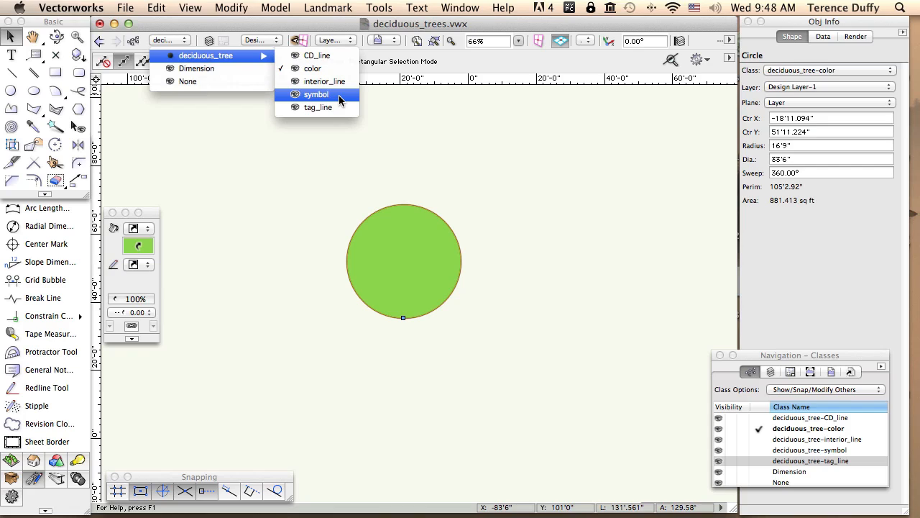
left_click(340, 99)
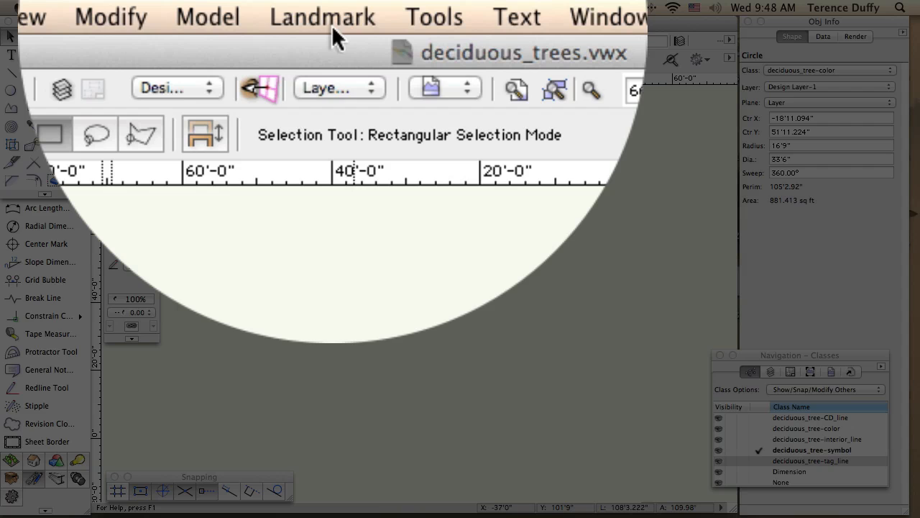
left_click(331, 8)
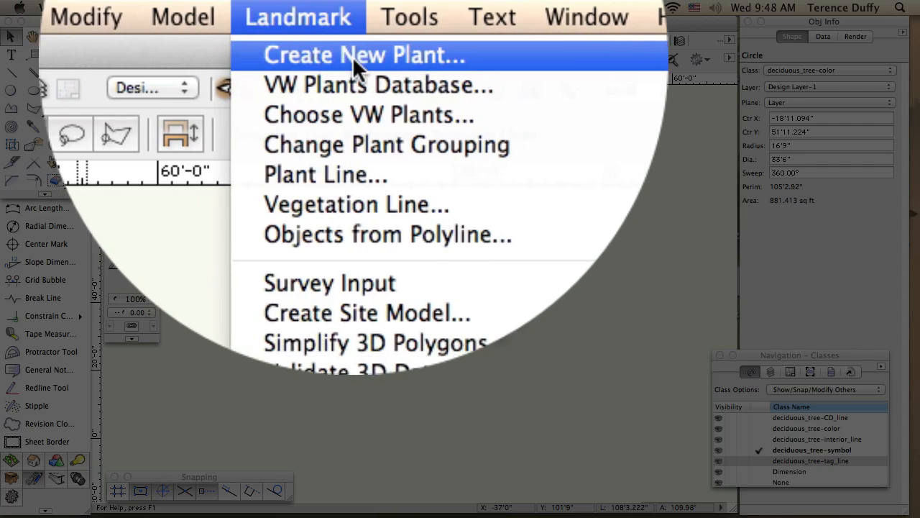
left_click(403, 54)
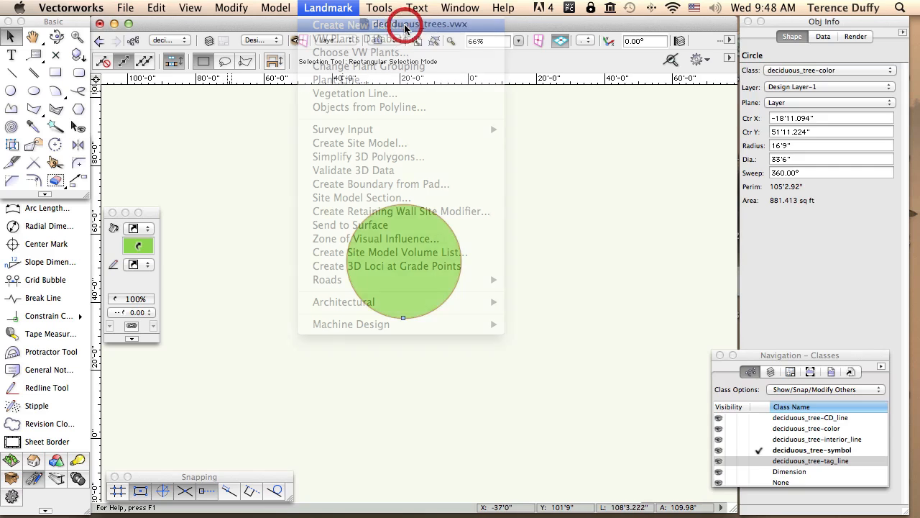
left_click_drag(402, 27, 377, 25)
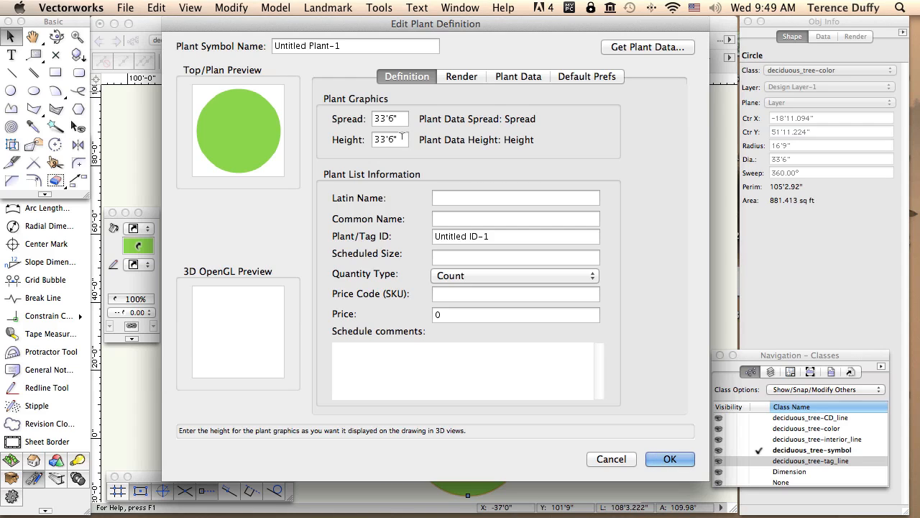
Turn on rendering at creation in the plant definition's render settings.
double_click(377, 140)
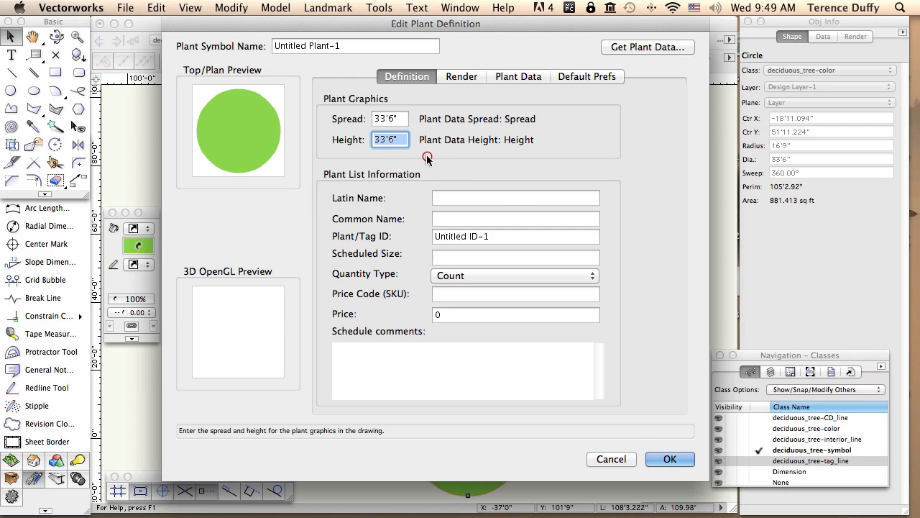
left_click(461, 79)
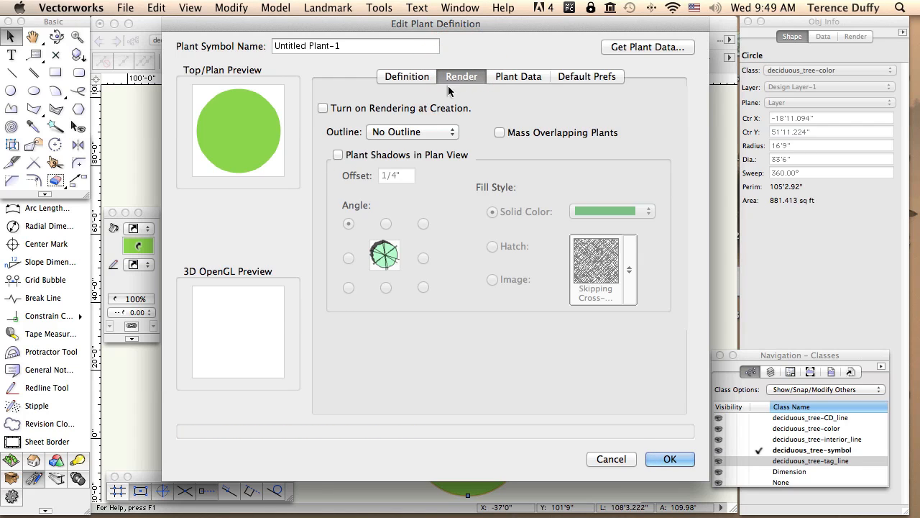
left_click(327, 113)
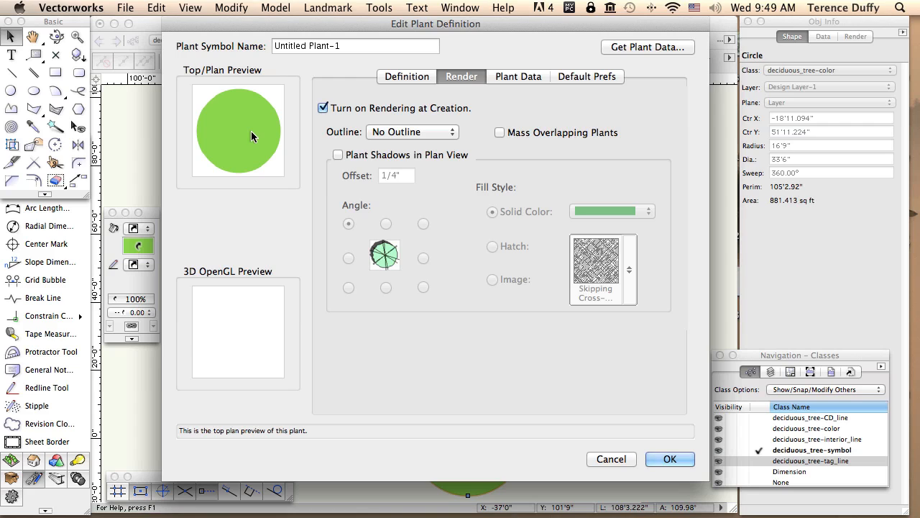
Try the one, two and three outline options in the plant preview, and restore No Outline.
left_click(417, 132)
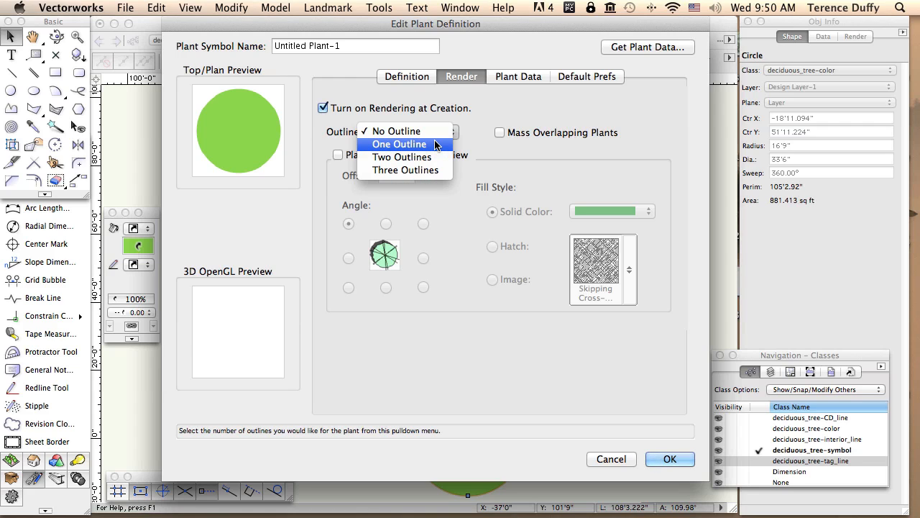
left_click(435, 145)
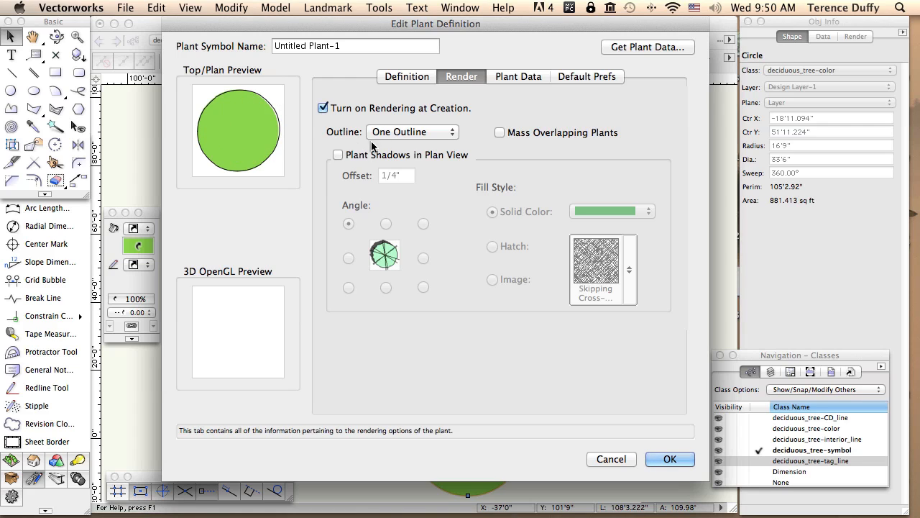
left_click(407, 132)
left_click(407, 146)
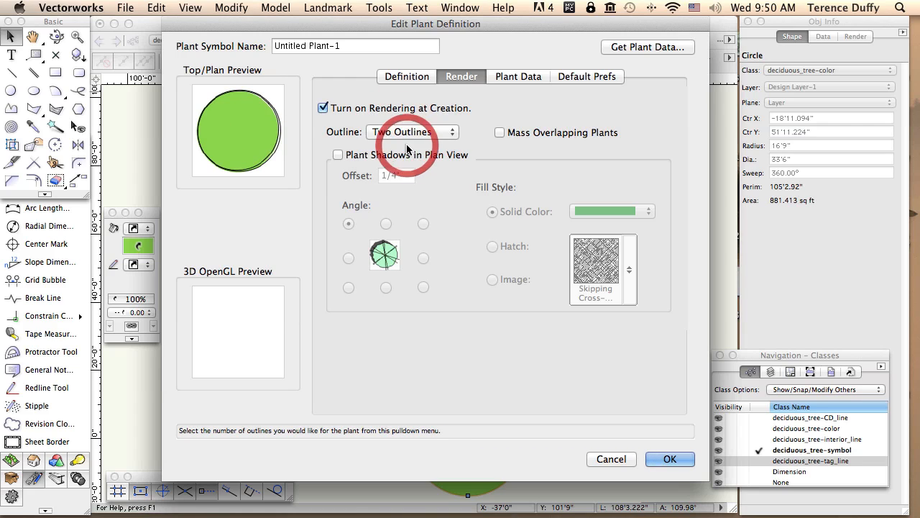
left_click(406, 131)
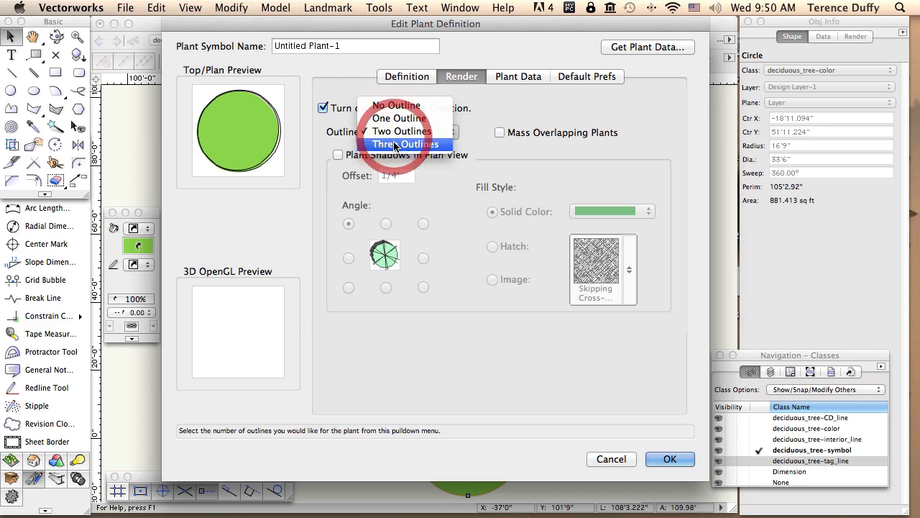
left_click(407, 146)
left_click(392, 132)
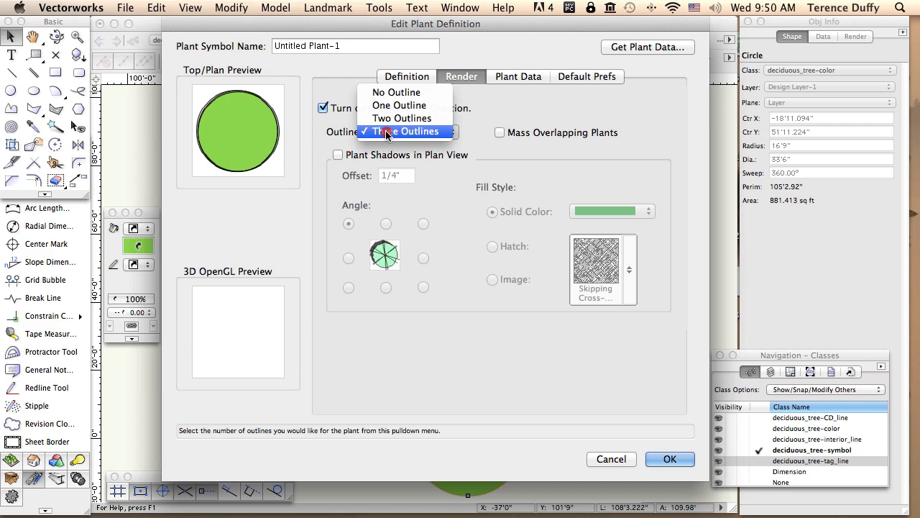
left_click(393, 94)
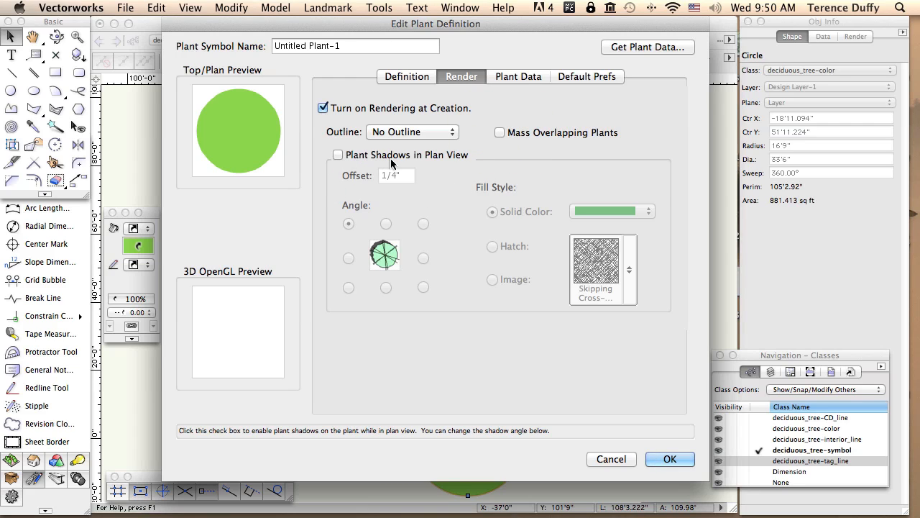
Enable plant shadows in plan view for the new plant.
left_click(339, 155)
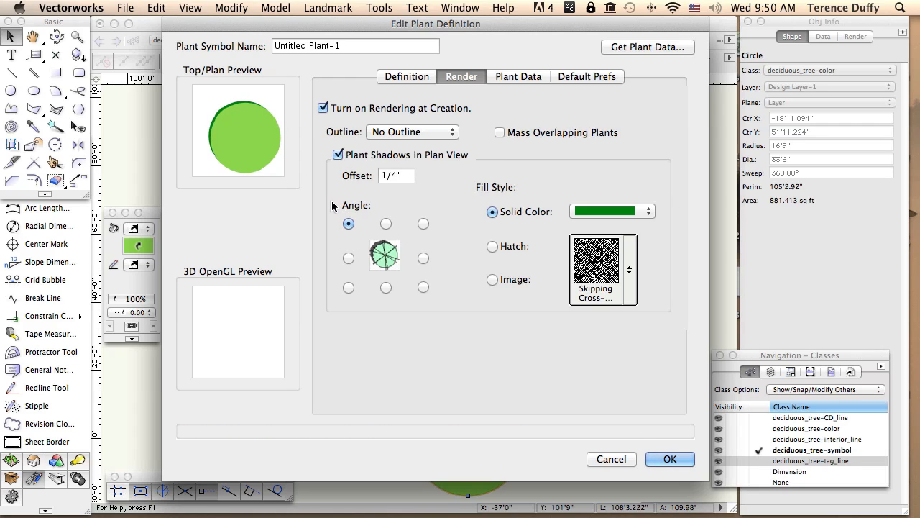
Try the upper and upper-right plant shadow angles, and set the shadow to fall toward the lower right.
left_click(386, 224)
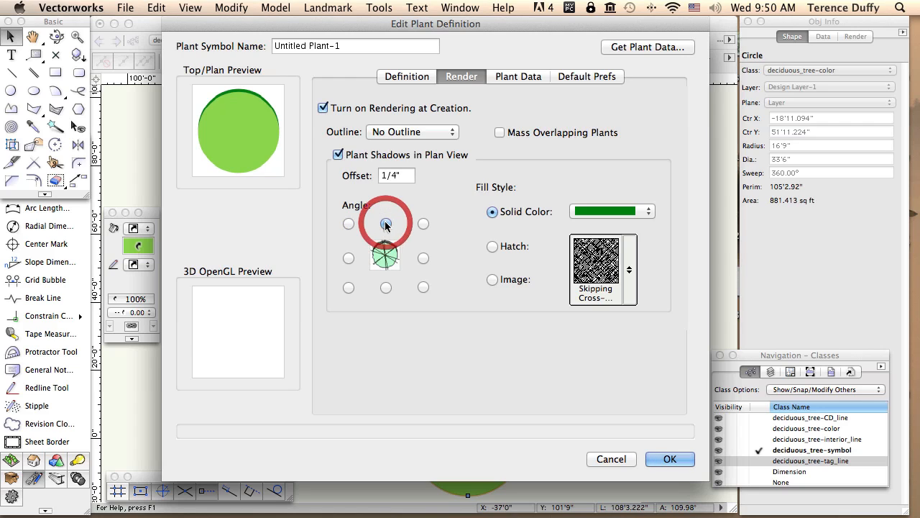
left_click(423, 224)
left_click(423, 287)
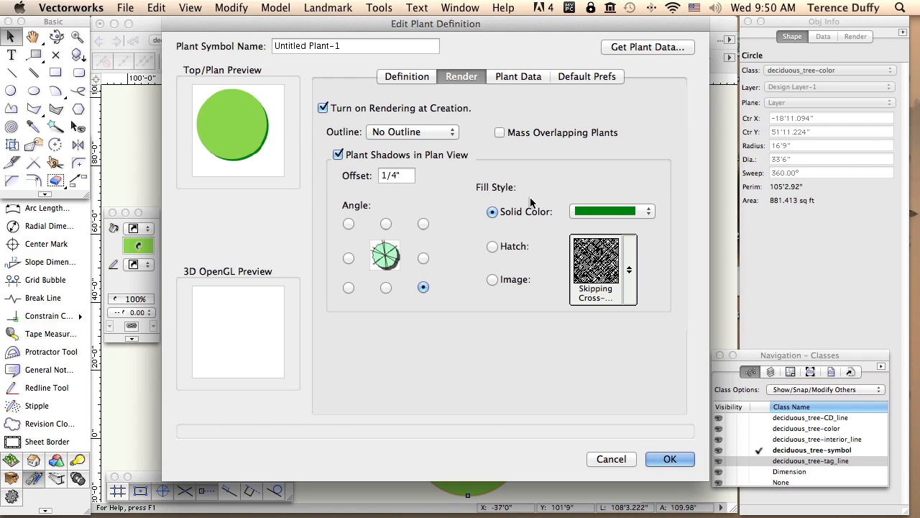
Try a muted grey-green from the Classic Vectorworks Colors as the shadow's solid fill.
left_click(605, 211)
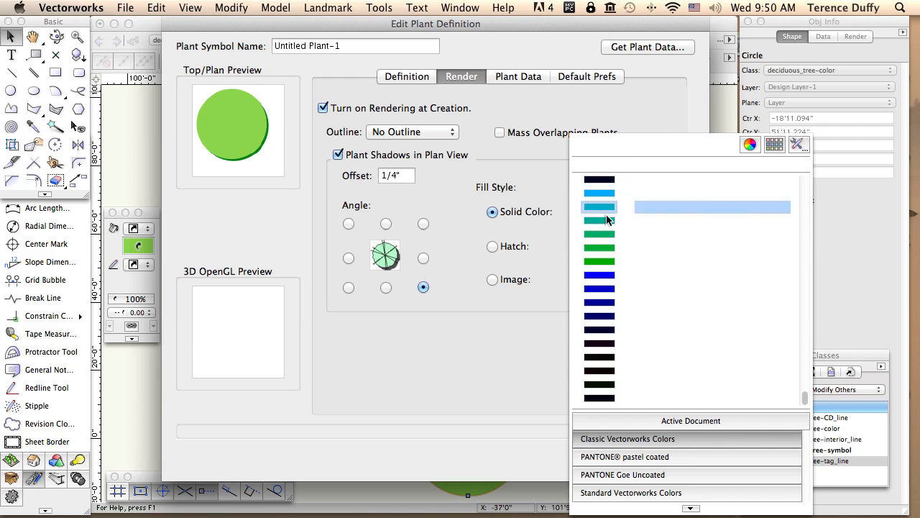
scroll(618, 269, "up", 5)
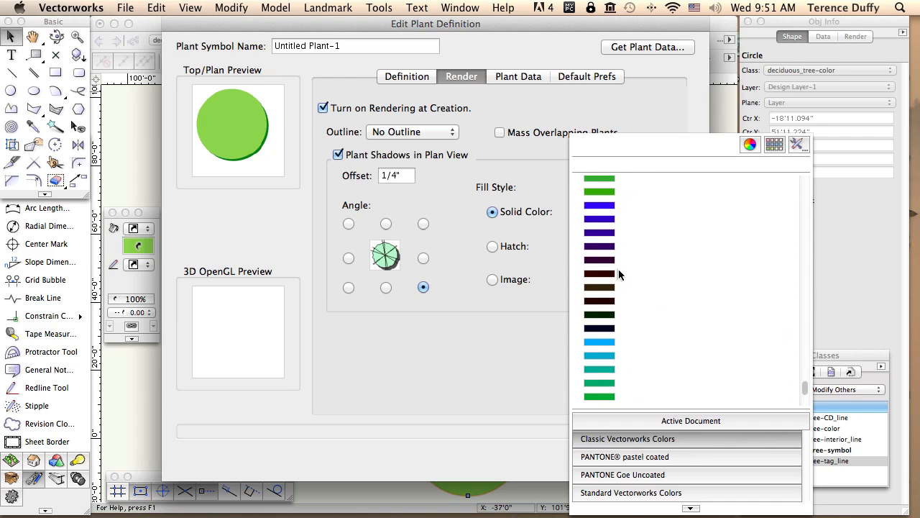
scroll(618, 268, "down", 4)
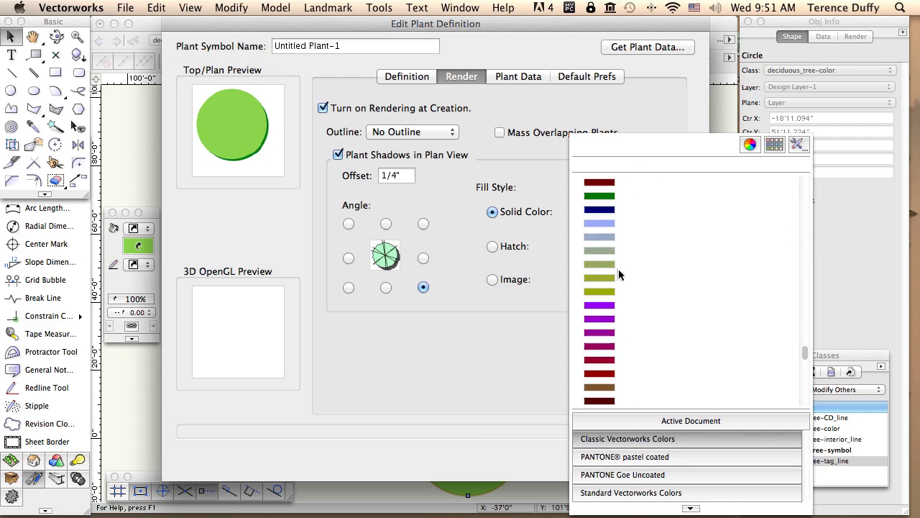
left_click(612, 261)
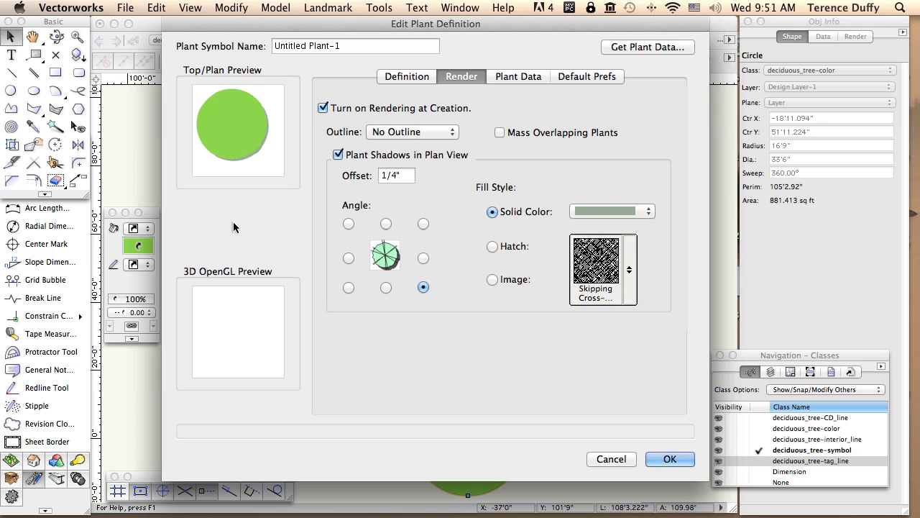
Try the Skipping Cross-Gray hatch as the shadow fill, and turn off plant shadows in plan view.
left_click(492, 247)
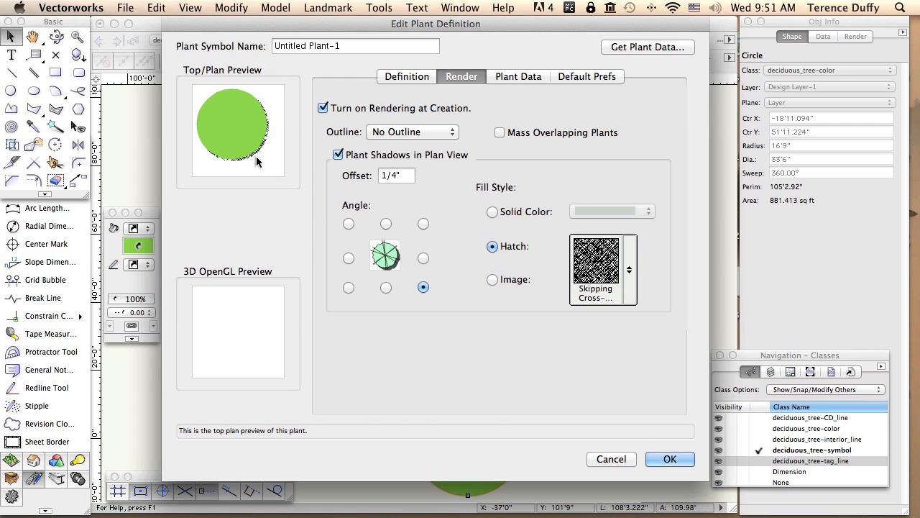
left_click(630, 269)
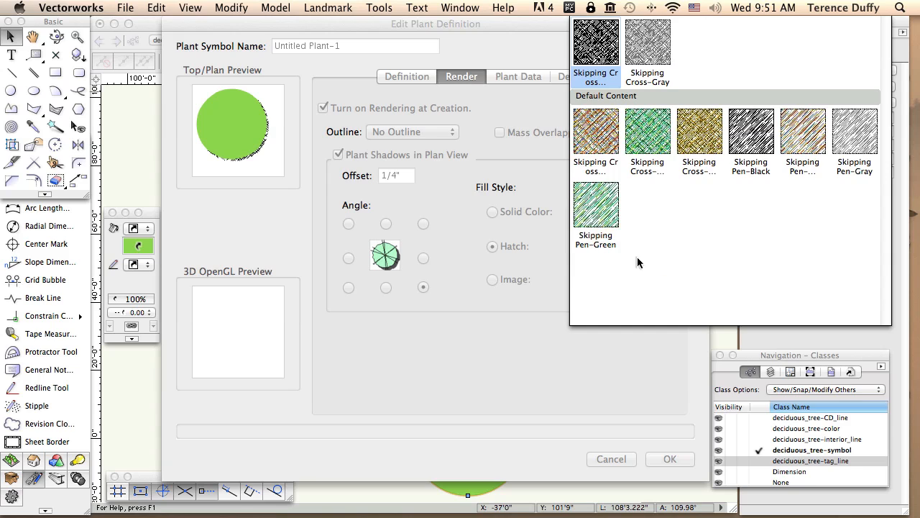
left_click(651, 52)
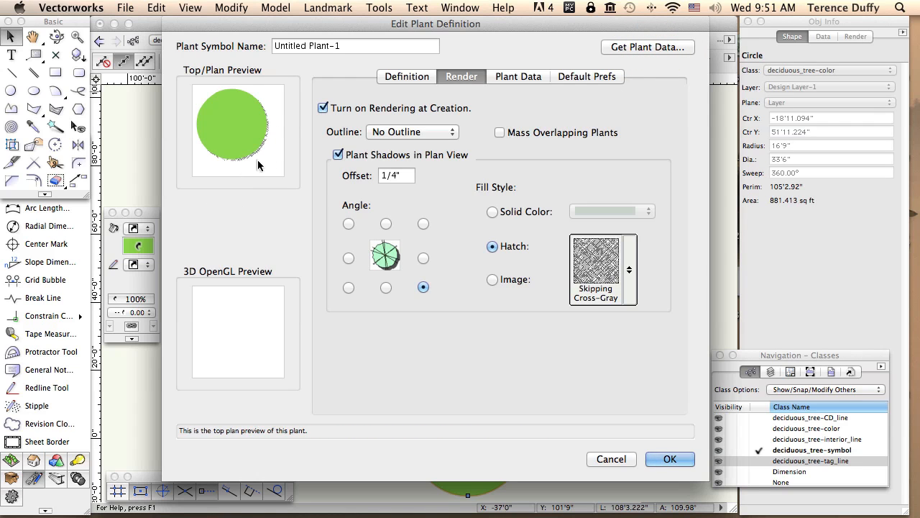
left_click(338, 156)
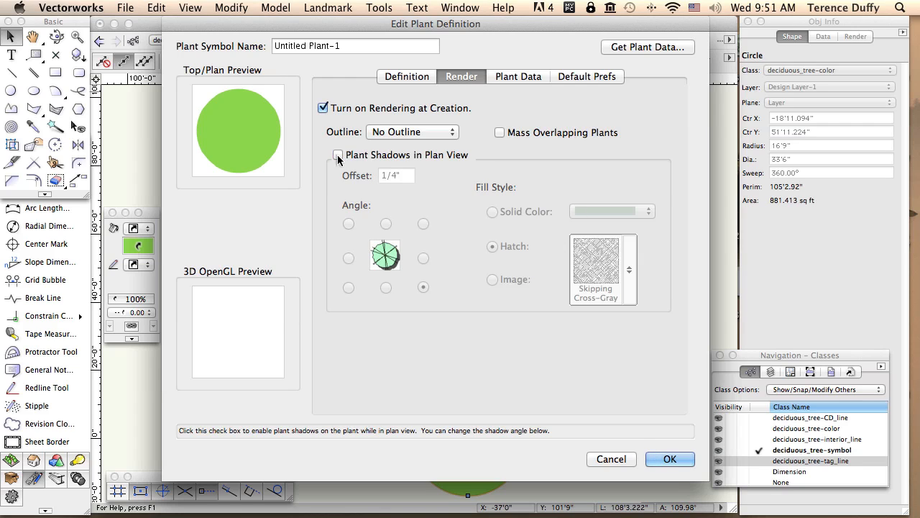
Open the external plant database for the new plant's data and choose the Trees plant list.
left_click(545, 84)
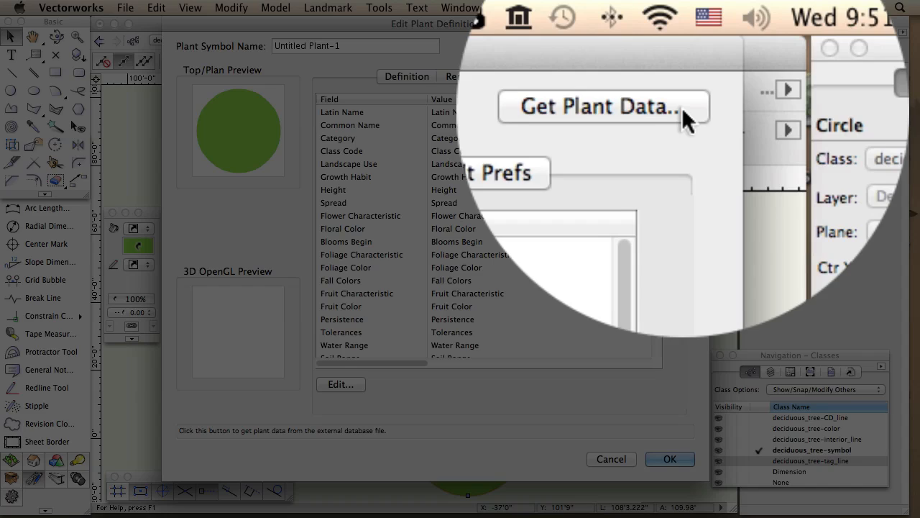
left_click(688, 48)
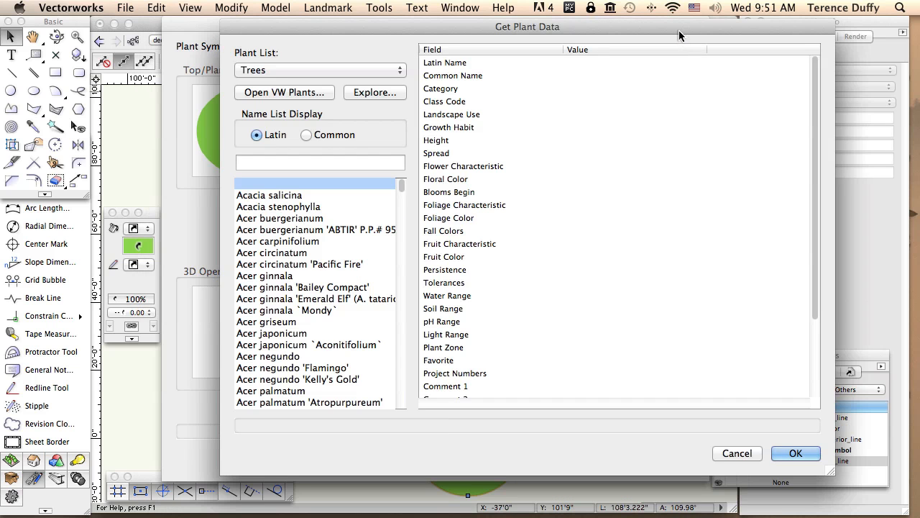
left_click_drag(678, 28, 653, 27)
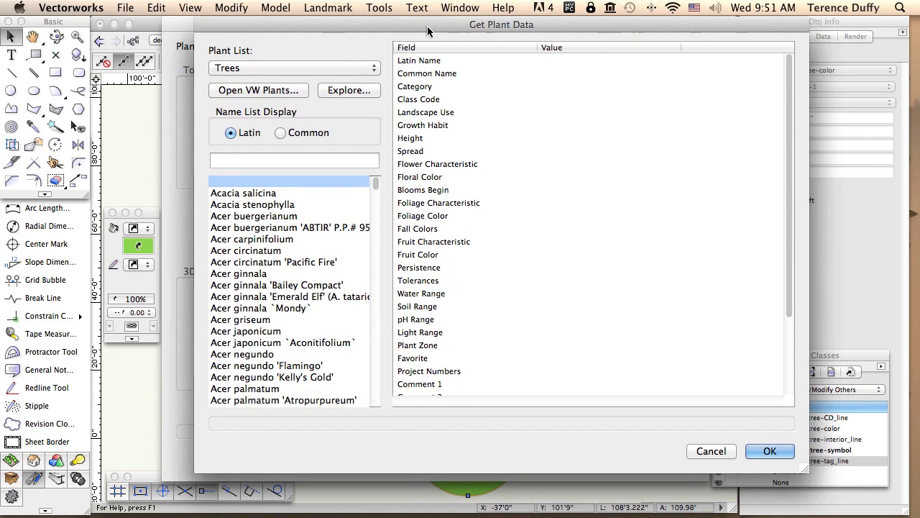
left_click_drag(416, 28, 412, 27)
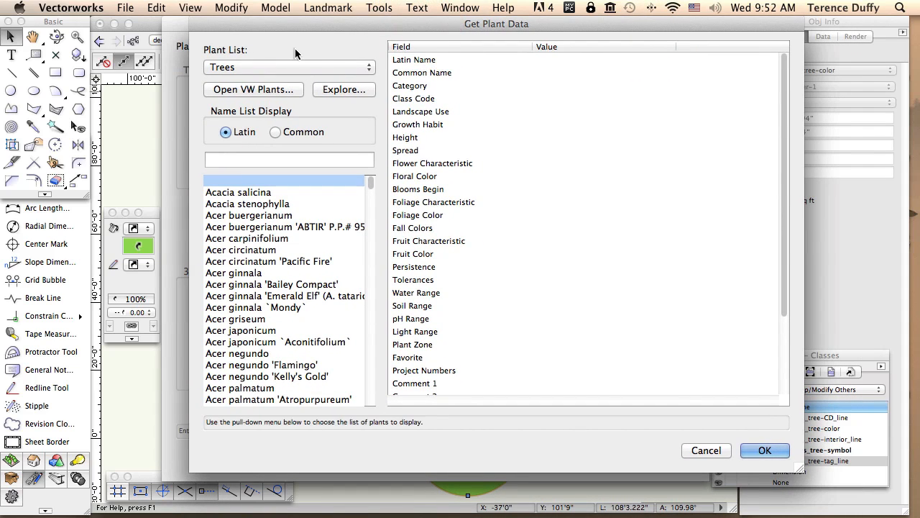
left_click(340, 70)
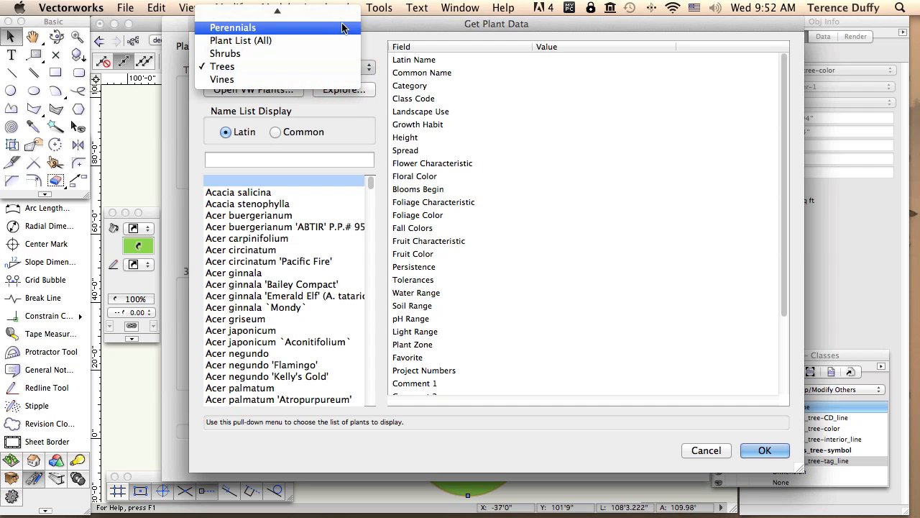
mouse_move(341, 11)
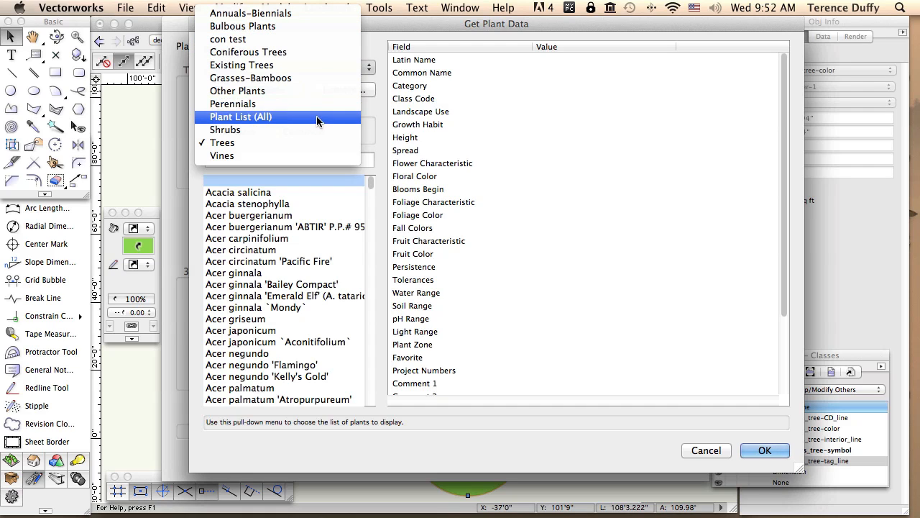
left_click(253, 144)
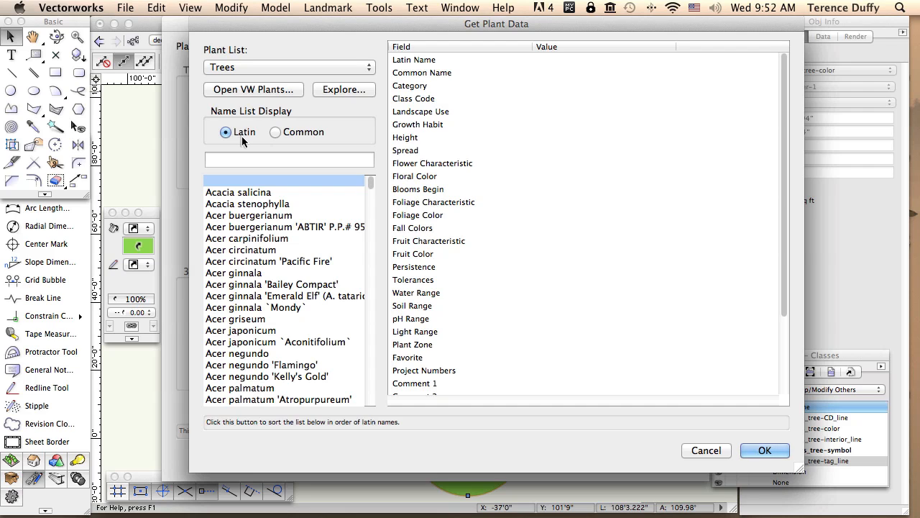
Search the Latin names for "acer n" and load the Acer negundo 'Flamingo' data into the plant definition.
left_click(242, 156)
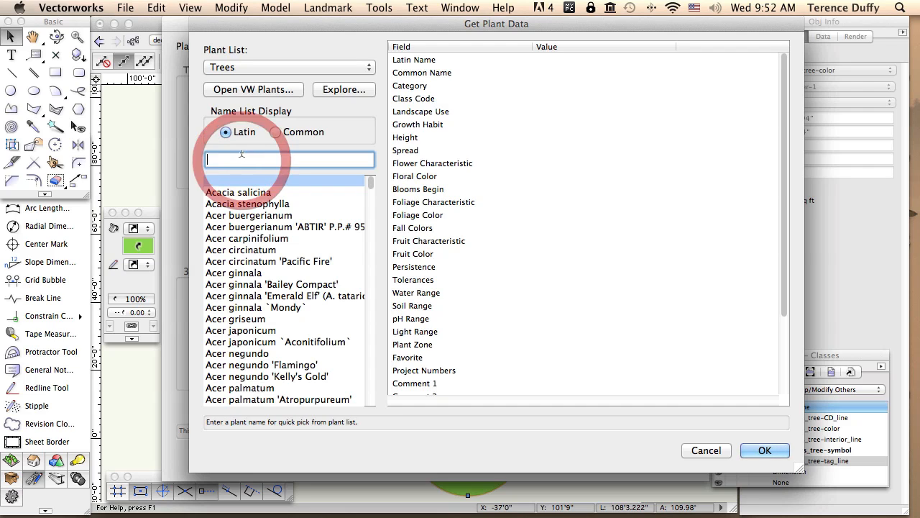
type("ac")
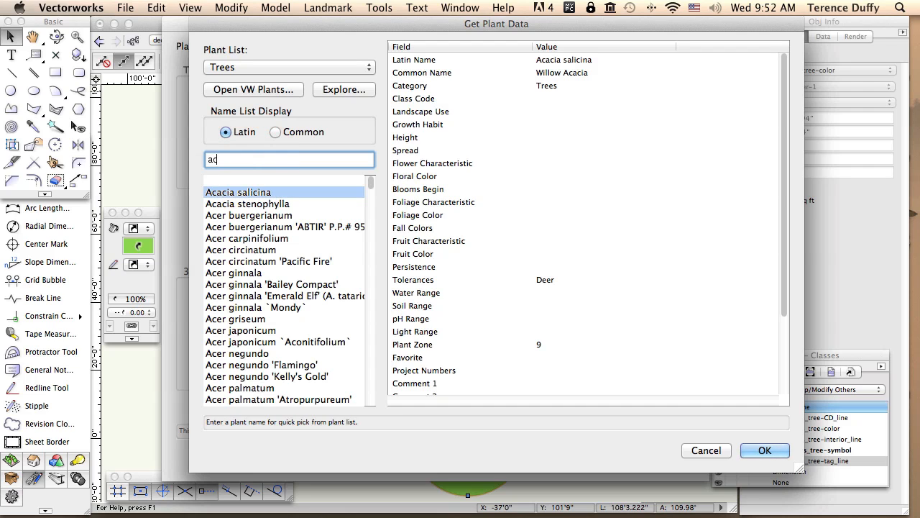
type("er")
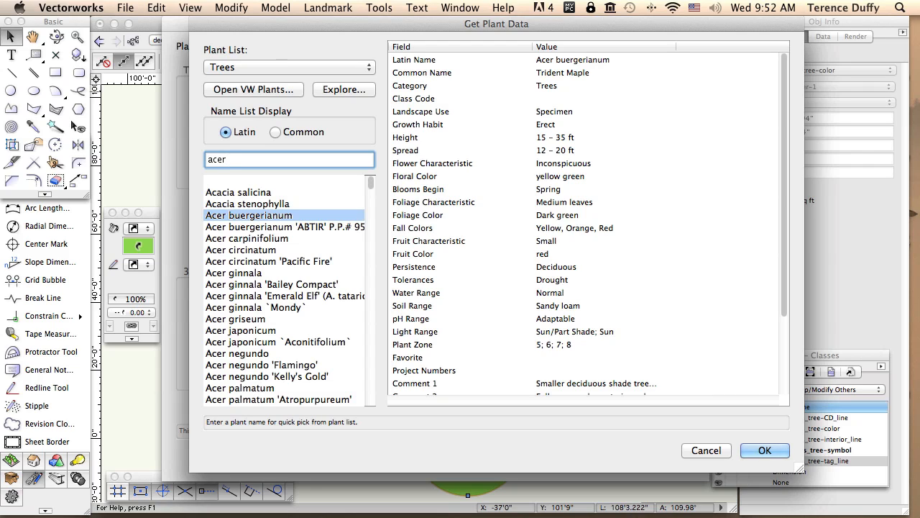
type(" n")
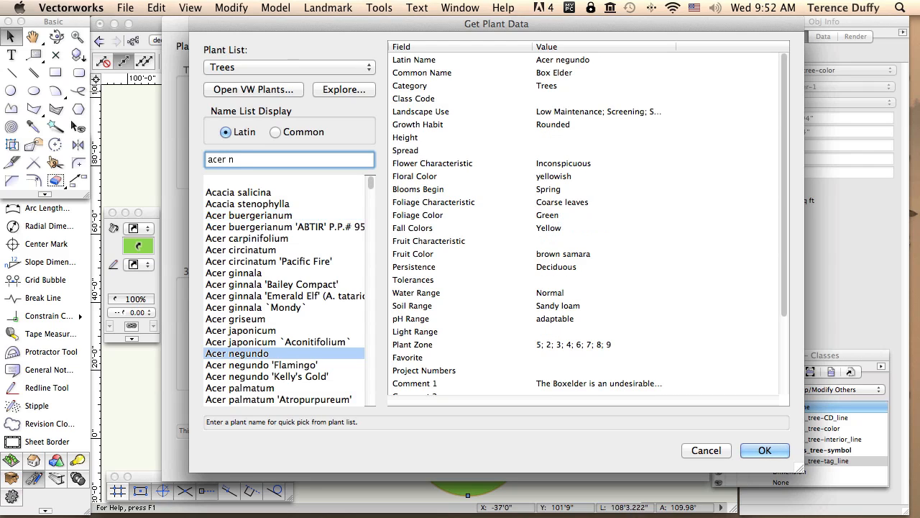
scroll(259, 282, "down", 5)
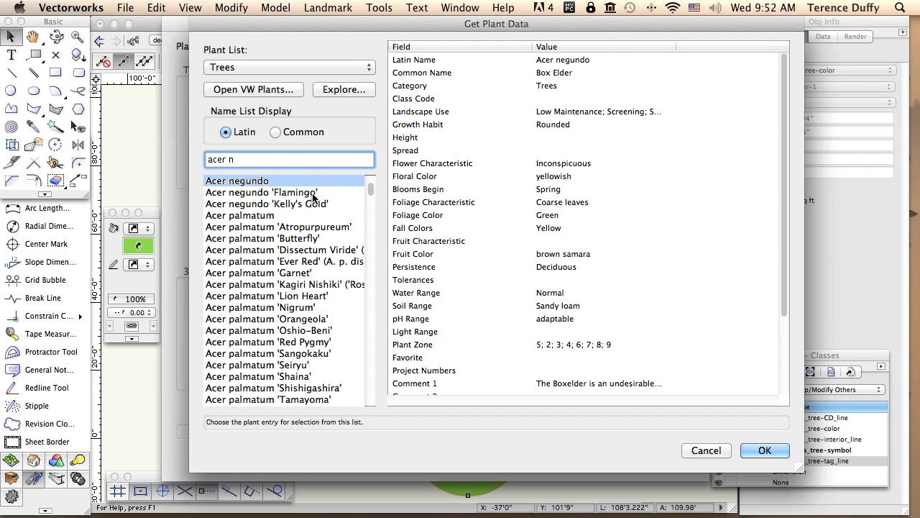
left_click(313, 193)
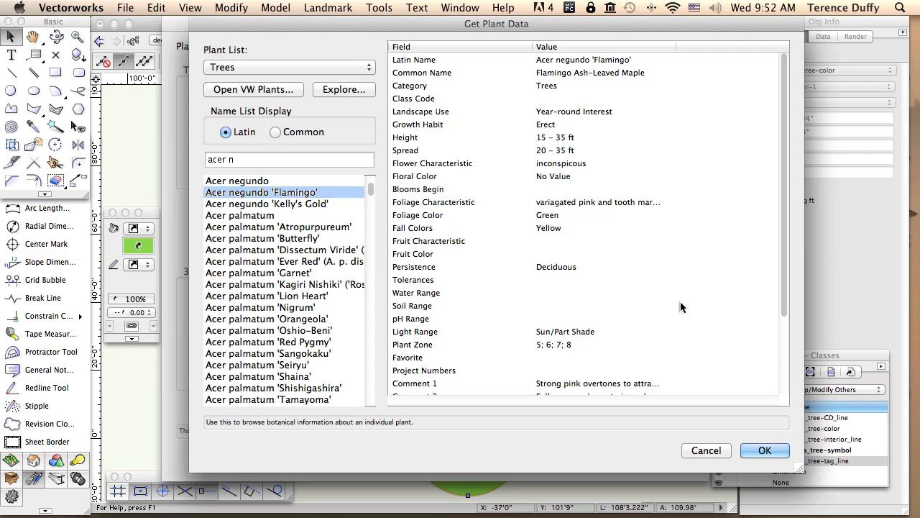
left_click(764, 452)
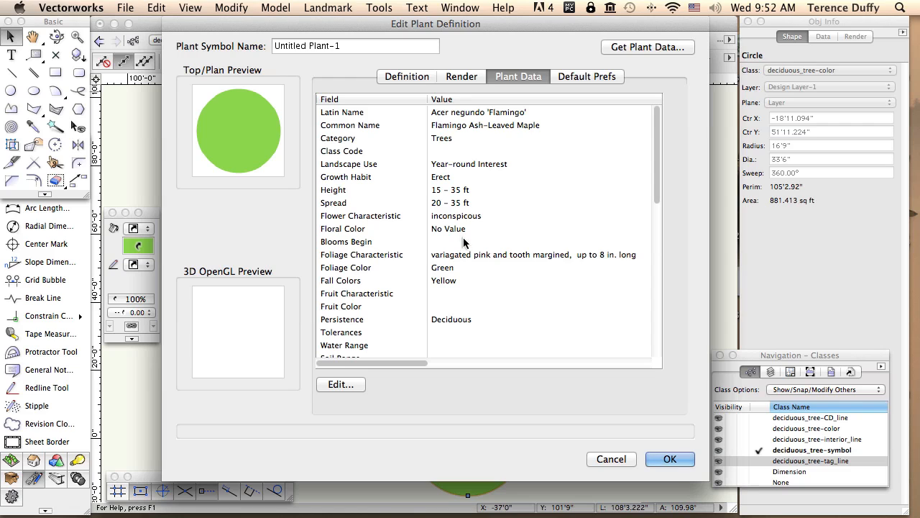
Copy the Latin name Acer negundo 'Flamingo' from the plant definition into the Plant Symbol Name.
left_click(423, 81)
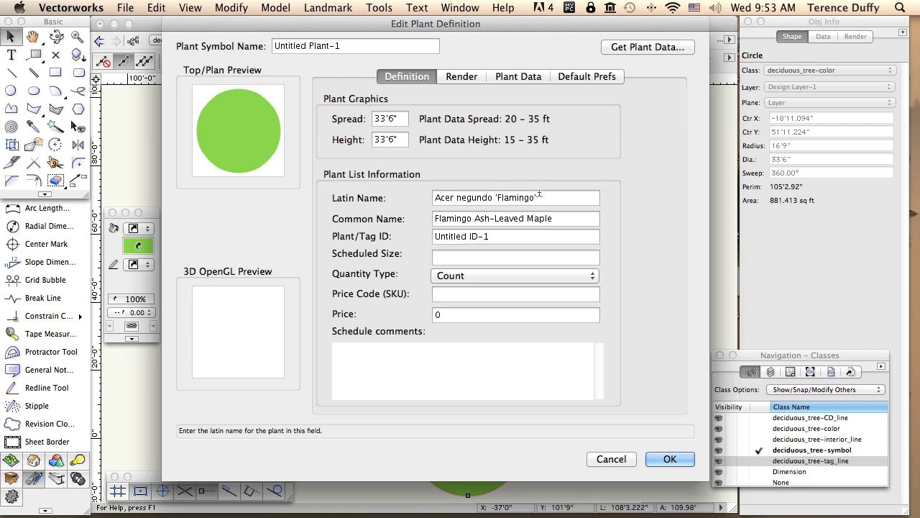
left_click_drag(539, 194, 427, 195)
key("super+c")
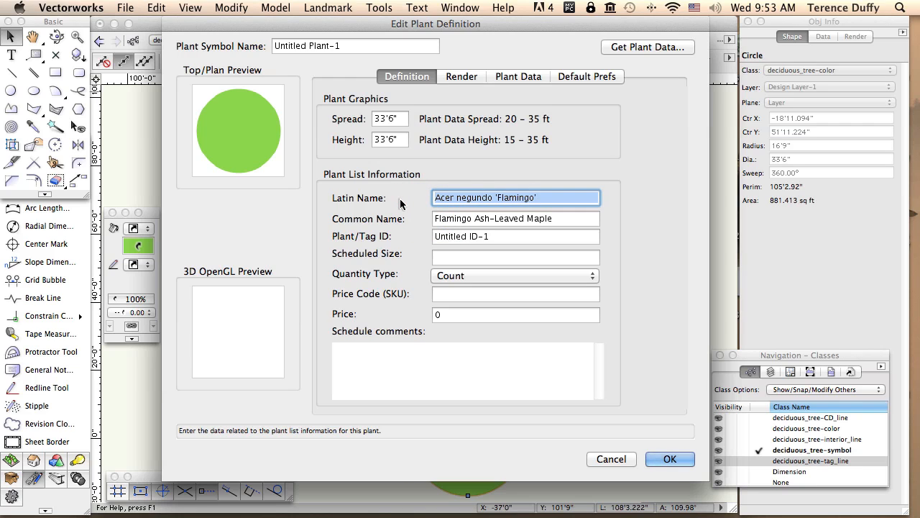
left_click(333, 44)
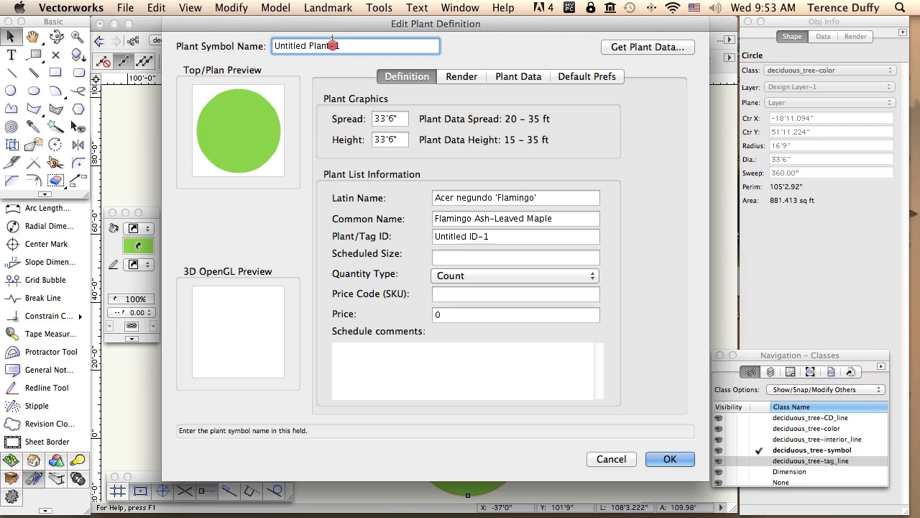
left_click_drag(338, 45, 266, 45)
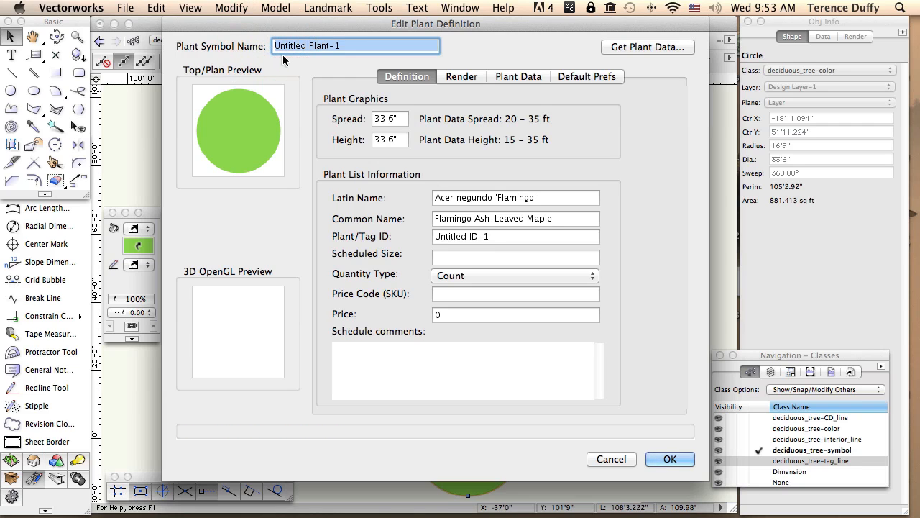
key("super+v")
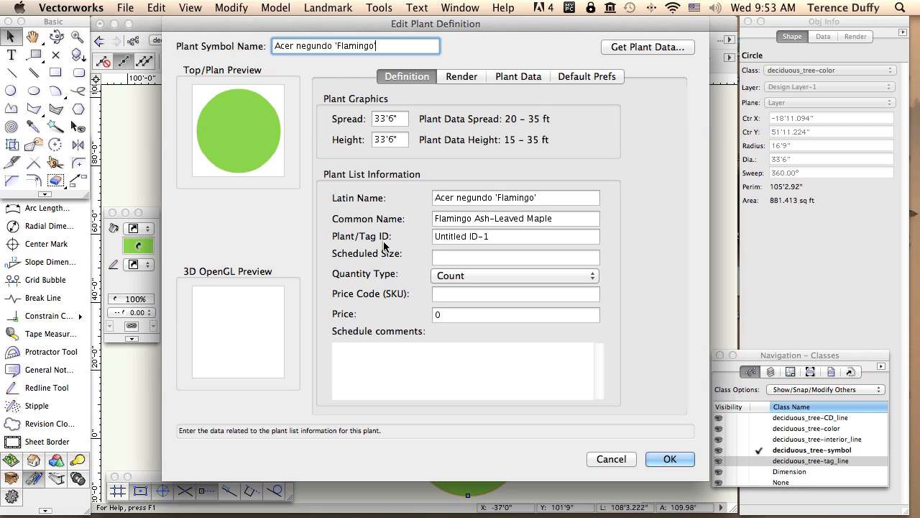
Set the Plant/Tag ID to AnF and keep Count as the quantity type.
left_click(493, 235)
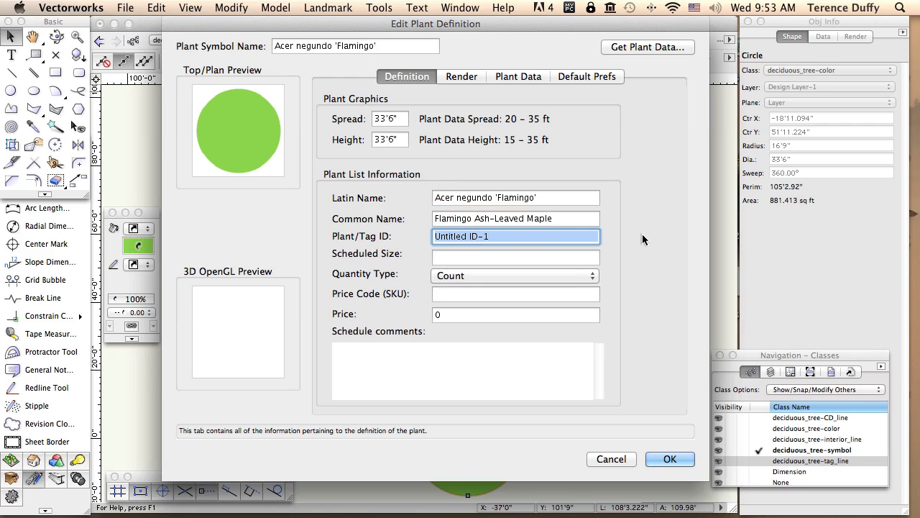
type("AnF")
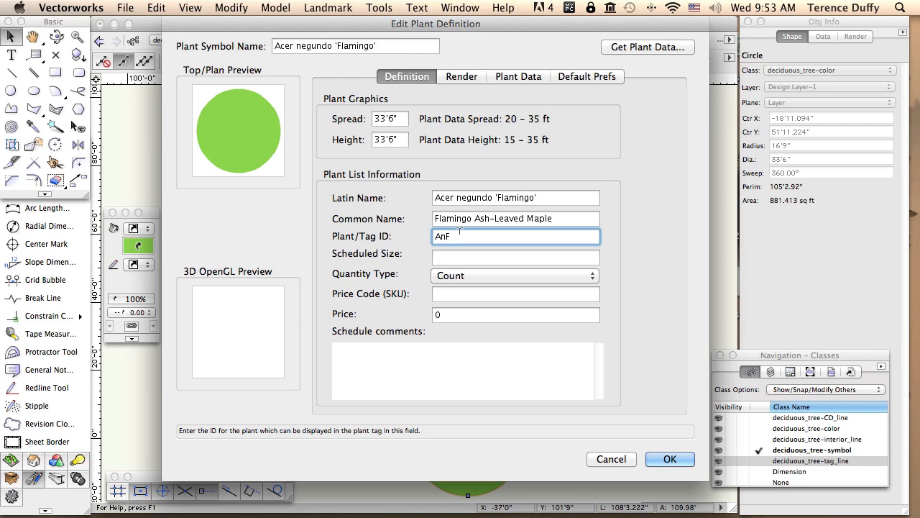
key("Tab")
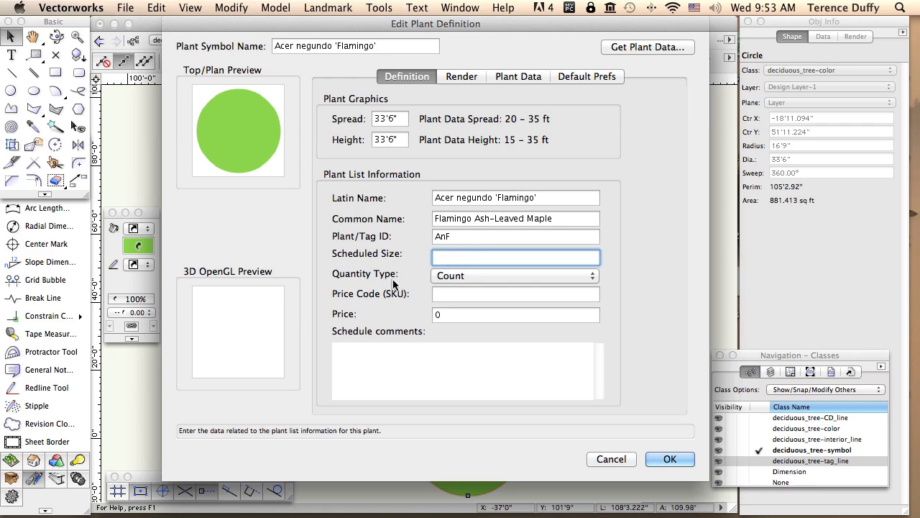
left_click(453, 277)
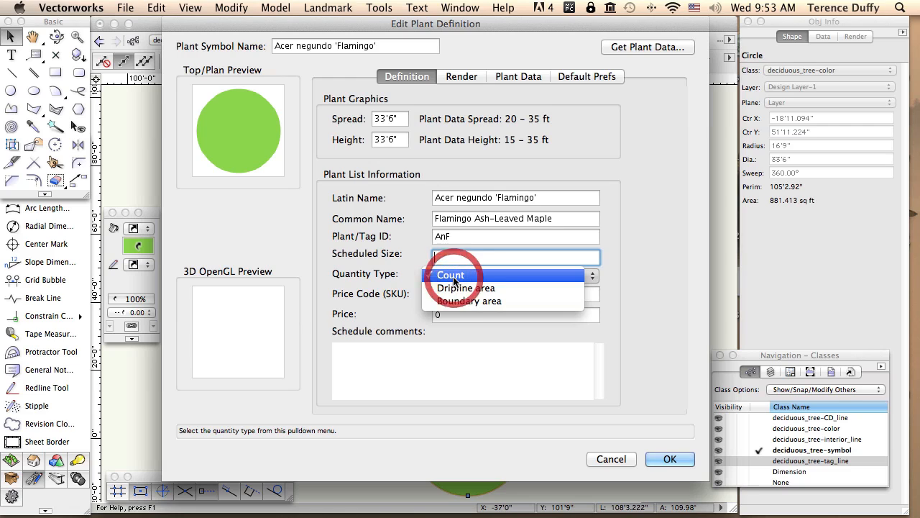
left_click(453, 276)
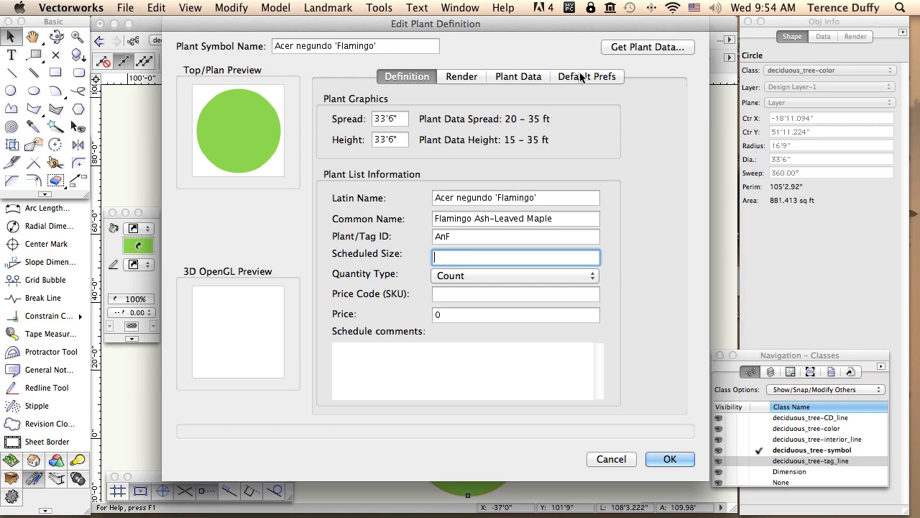
Set the plant's default placement spacing to 25'.
left_click(619, 80)
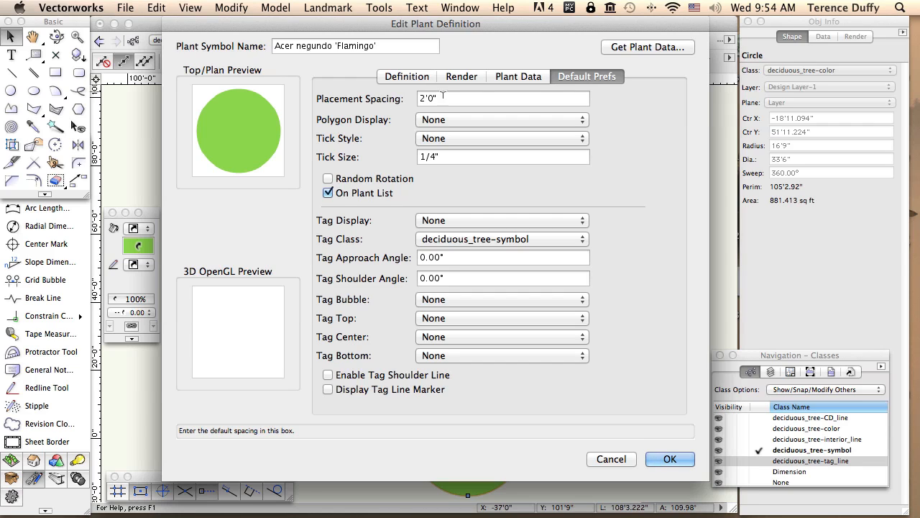
left_click(417, 97)
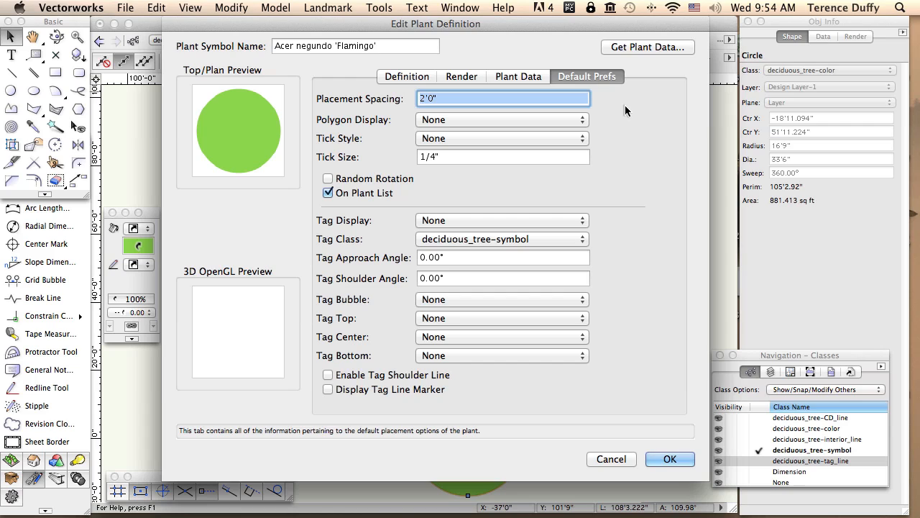
type("25")
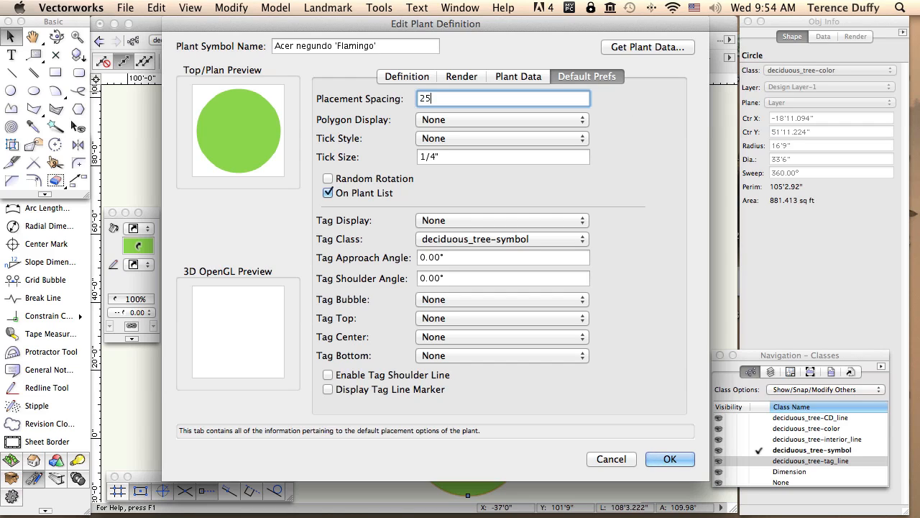
type("'")
key("Tab")
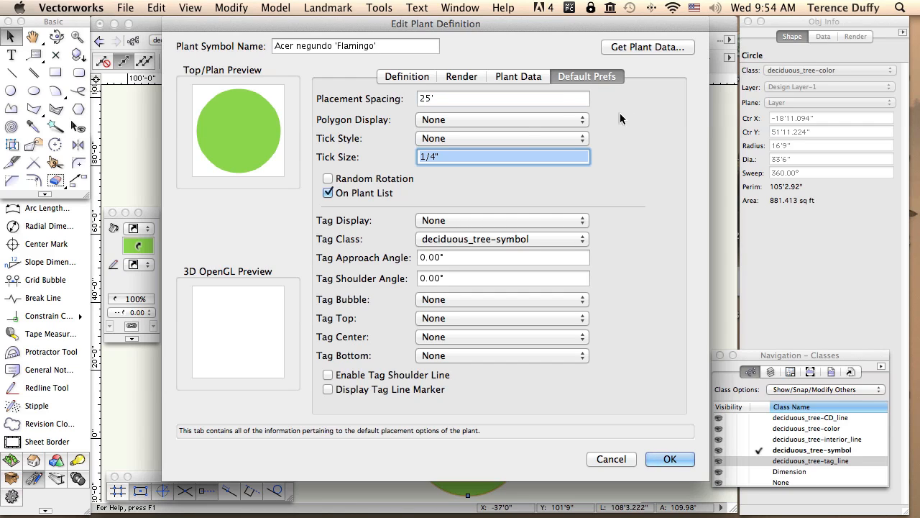
Set the plant's default polygon display to Centers-Solid and its tick style to Cross.
left_click(527, 119)
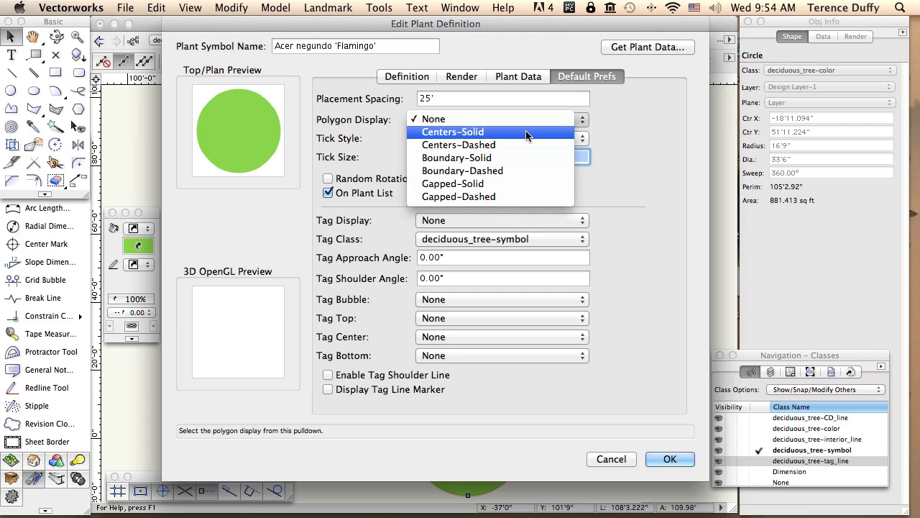
left_click(525, 133)
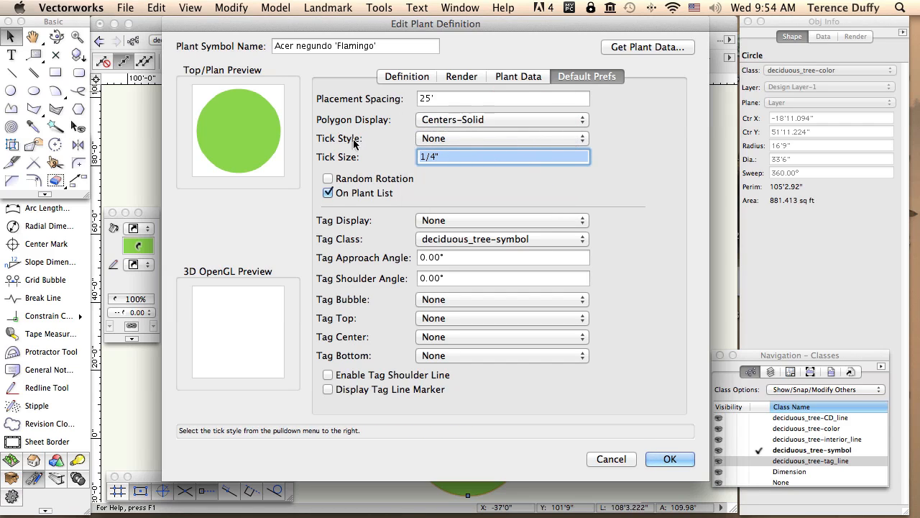
left_click(523, 141)
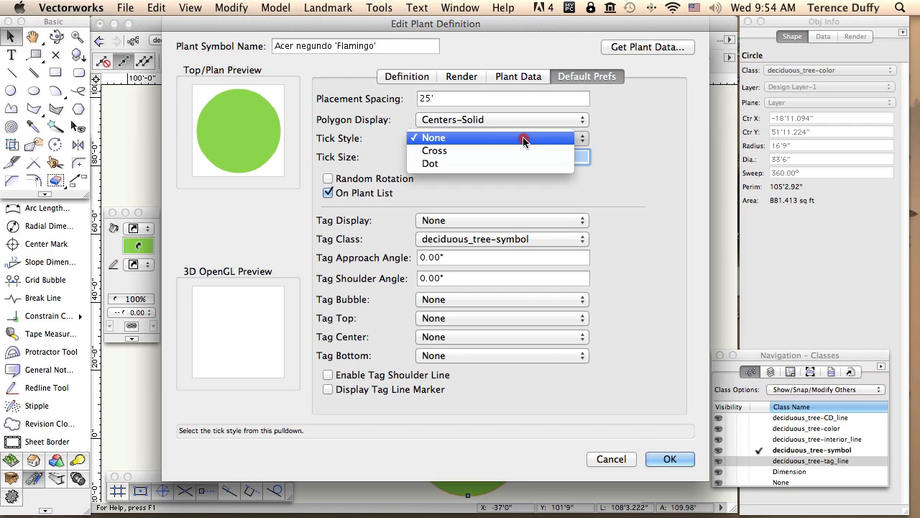
left_click(468, 151)
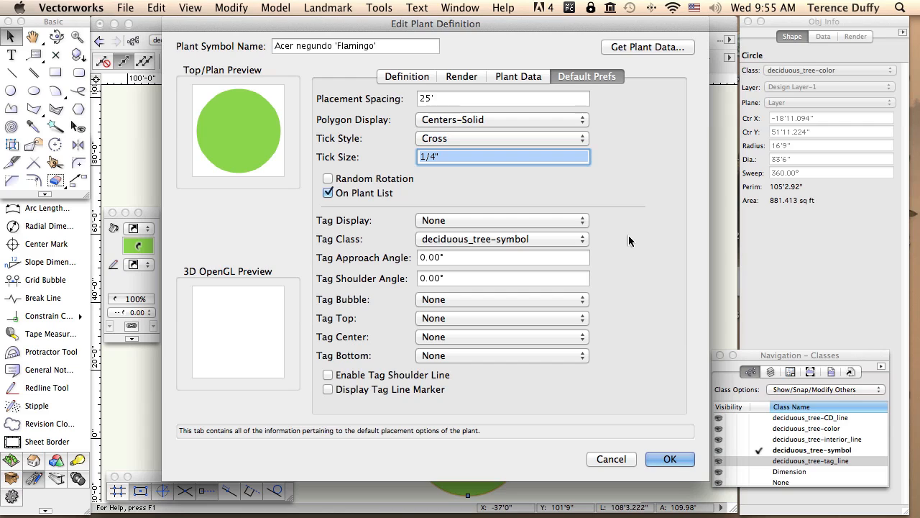
Set the tag display to Right and assign the tag to the deciduous_tree-tag_line class.
left_click(571, 220)
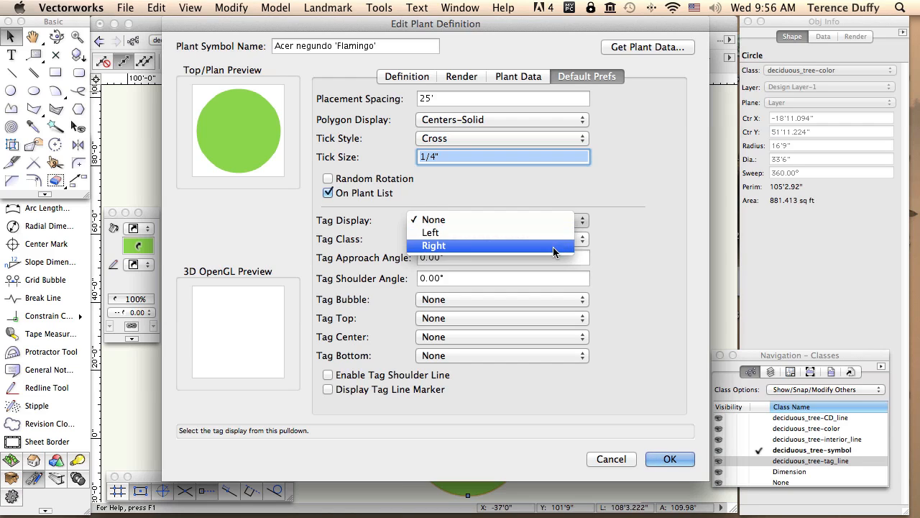
left_click(553, 246)
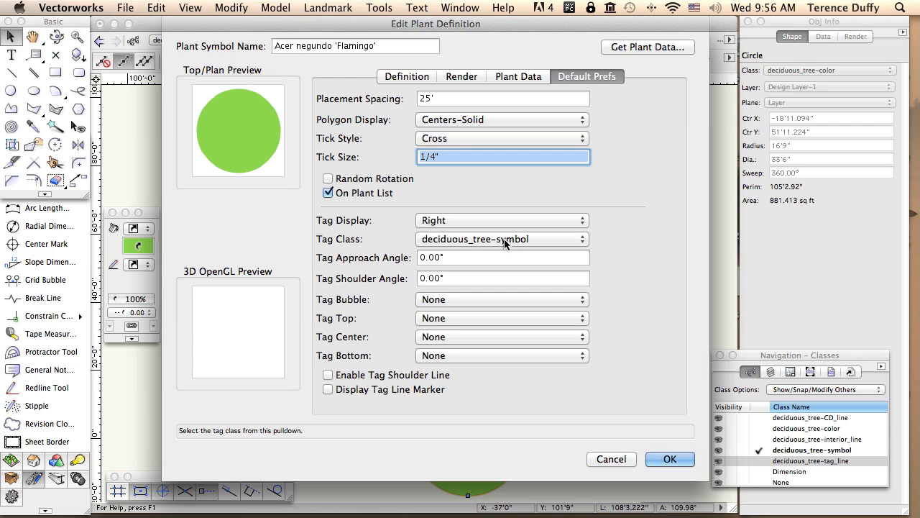
left_click(556, 238)
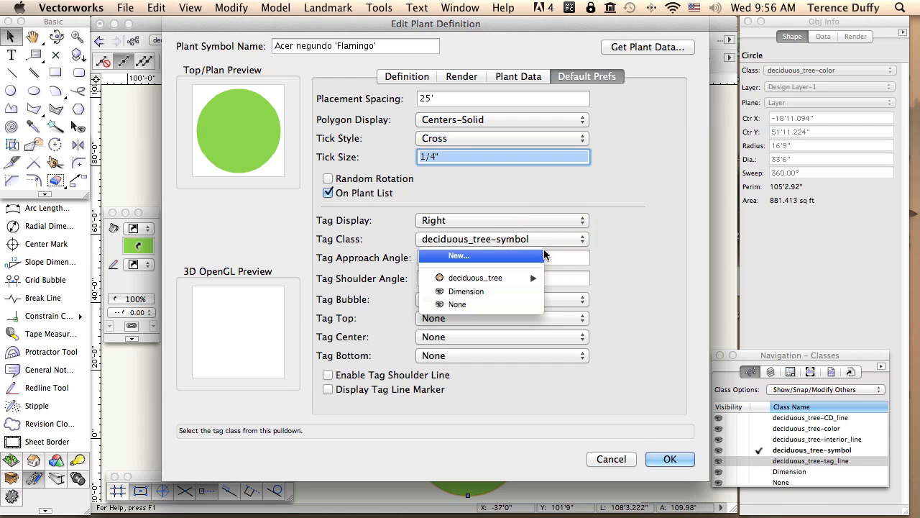
mouse_move(535, 283)
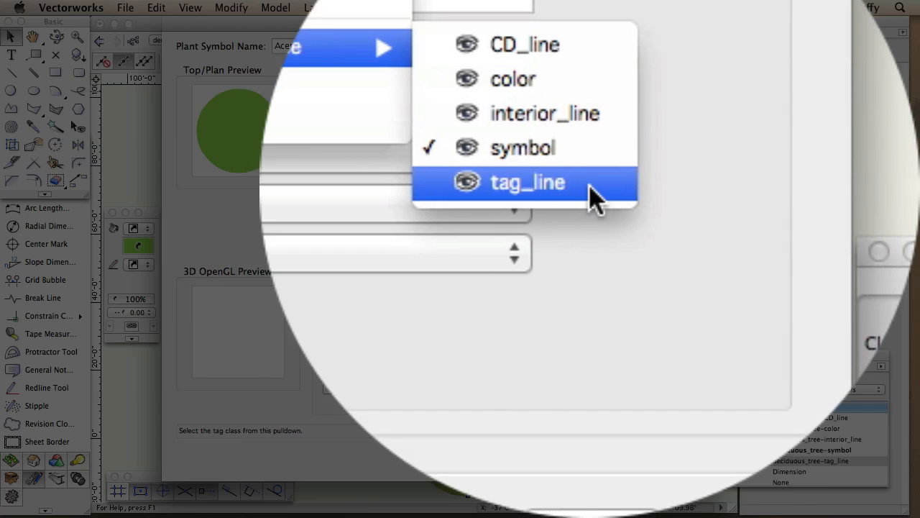
left_click(590, 186)
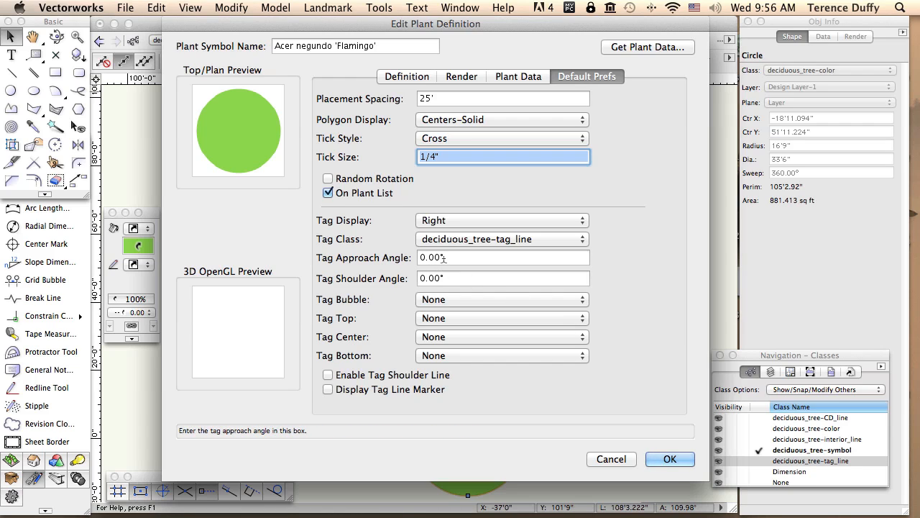
Set the tag top to ID and the tag bottom to Latin Name, keeping the tag bubble and center at None.
left_click(459, 299)
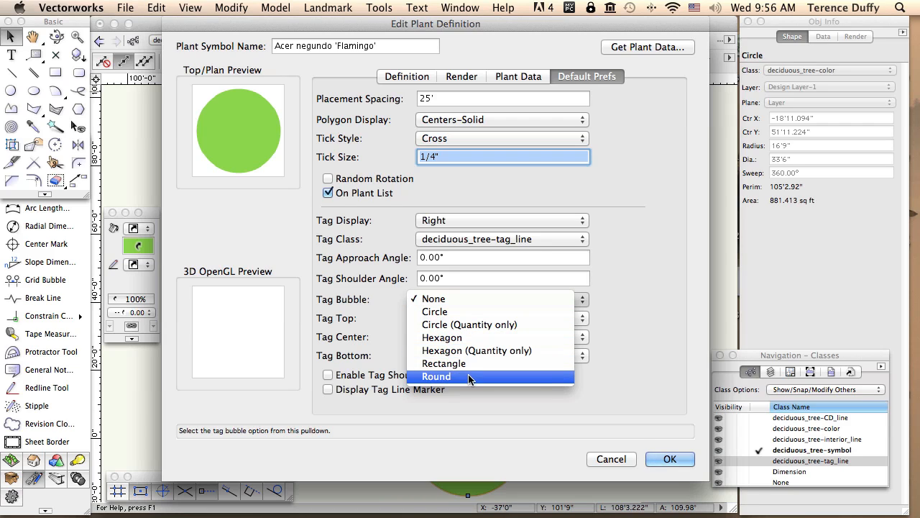
left_click(473, 299)
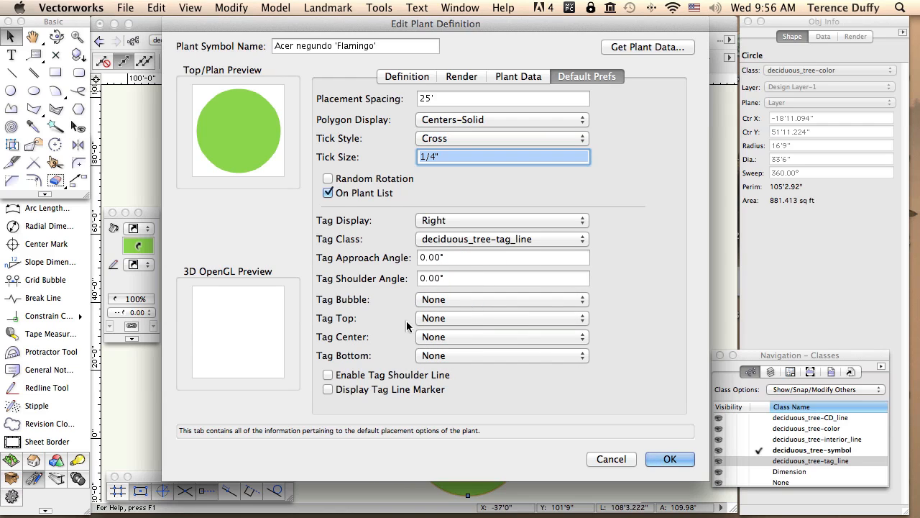
left_click(471, 317)
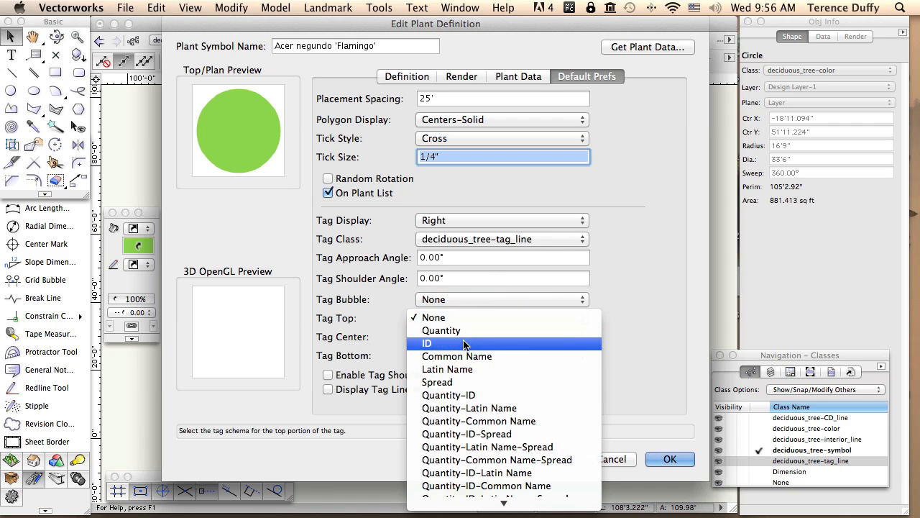
left_click(464, 345)
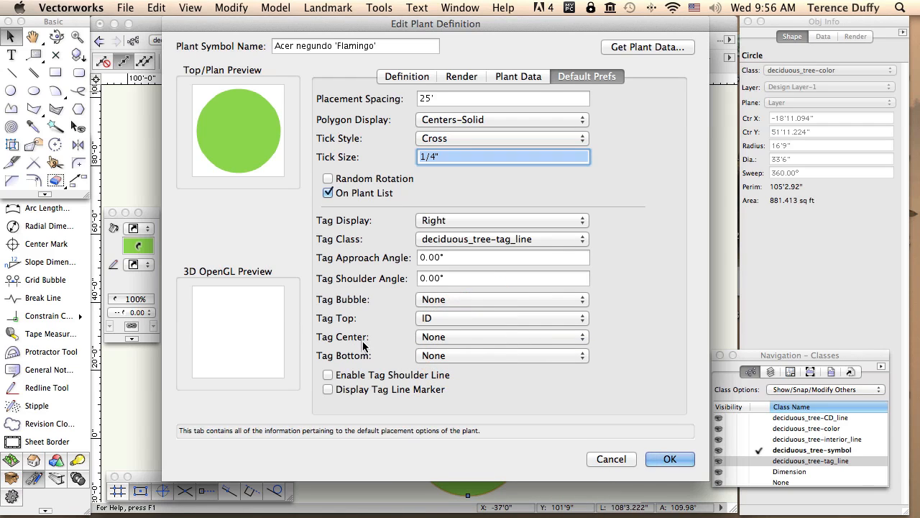
left_click(456, 337)
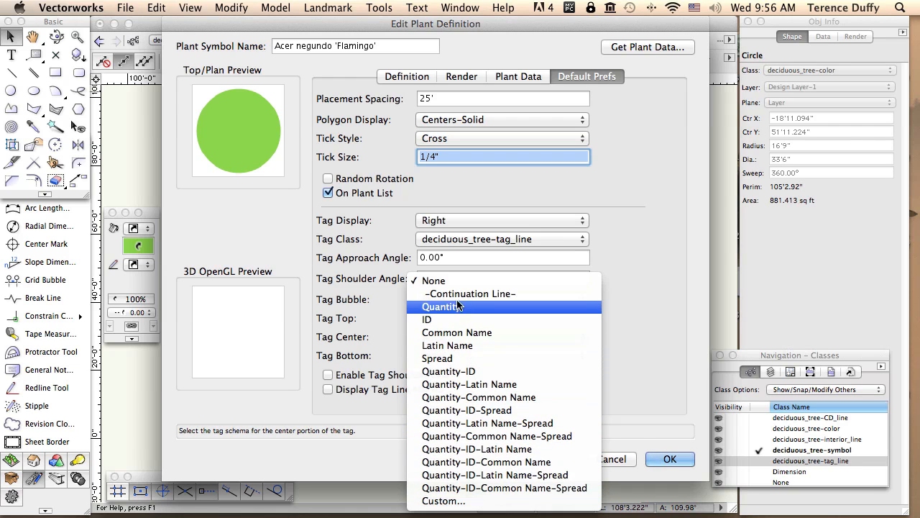
left_click(455, 284)
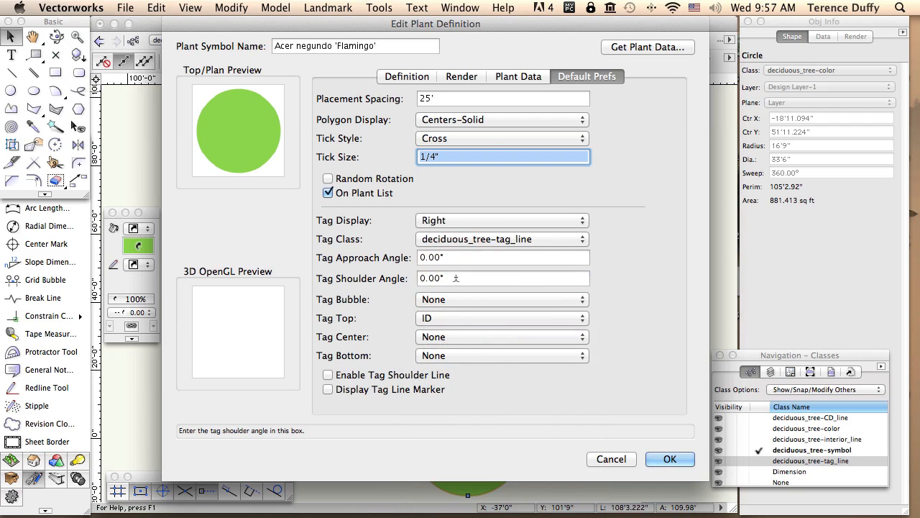
left_click(467, 354)
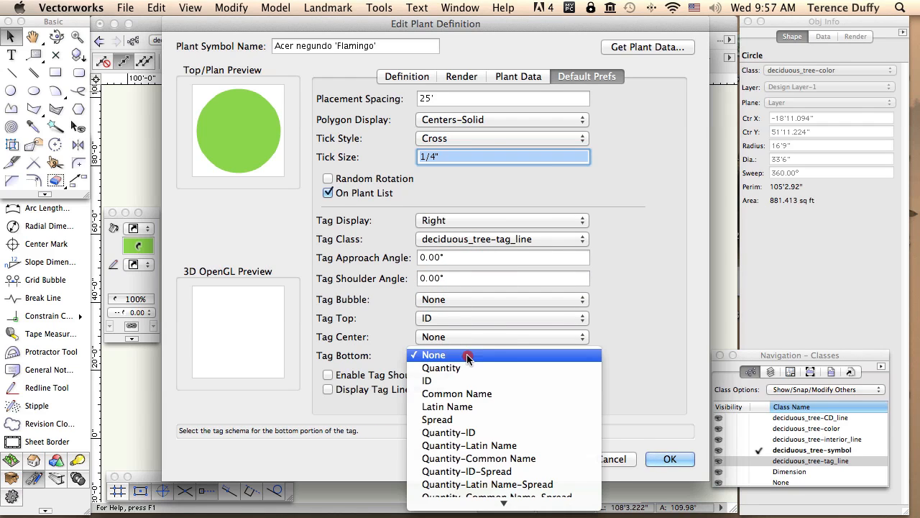
left_click(462, 407)
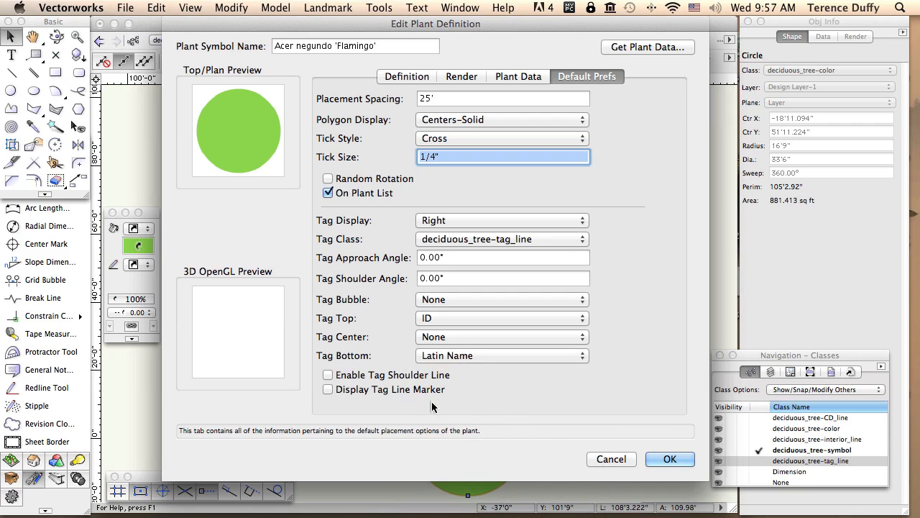
Enable the tag shoulder line and tag line marker, then accept the plant definition and create the offered backup copy.
left_click(327, 376)
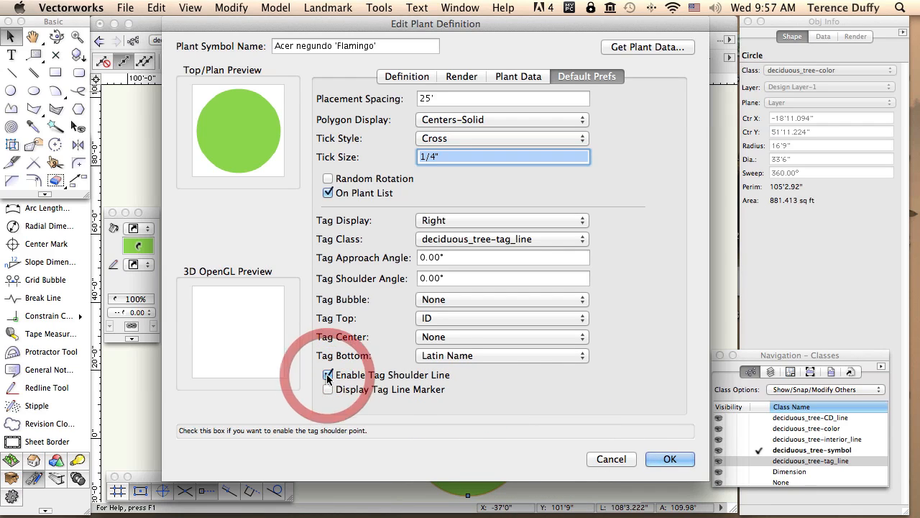
left_click(329, 390)
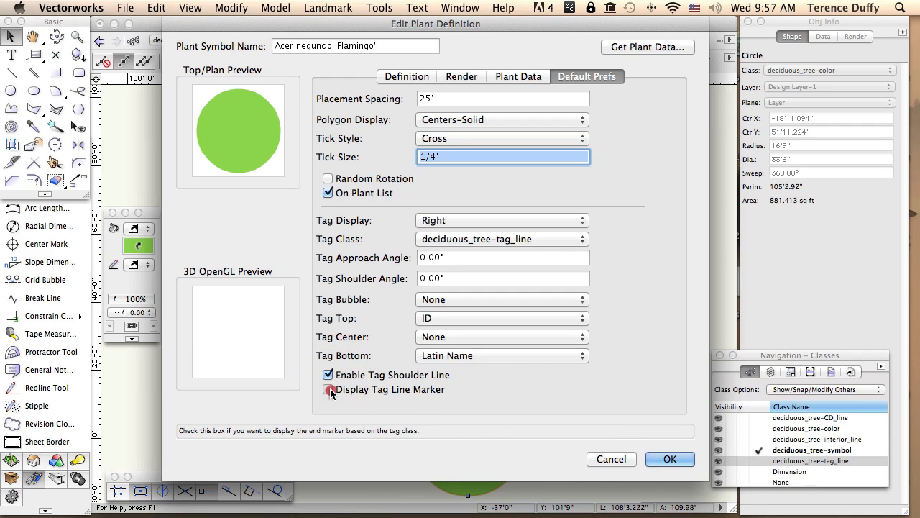
left_click(670, 460)
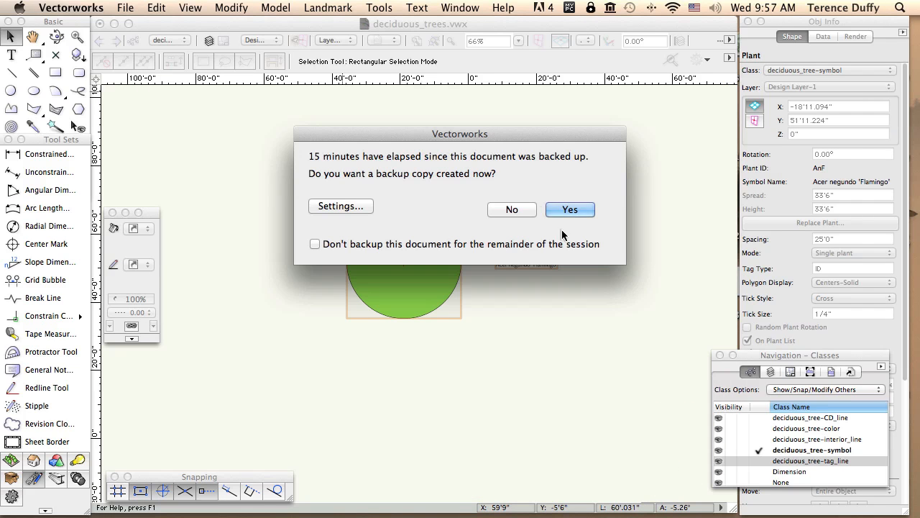
left_click(568, 208)
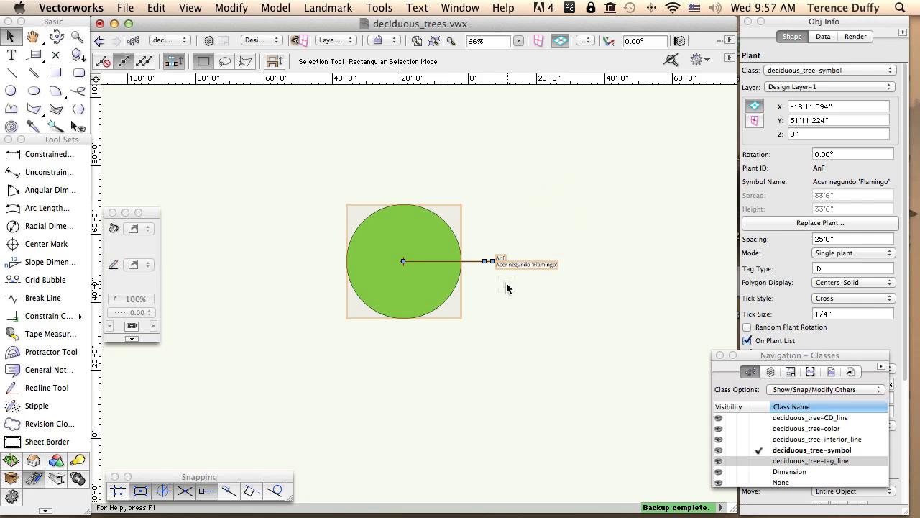
Raise the plant tag's shoulder point to angle the leader above the canopy, and lengthen the horizontal shoulder line.
scroll(506, 288, "up", 2)
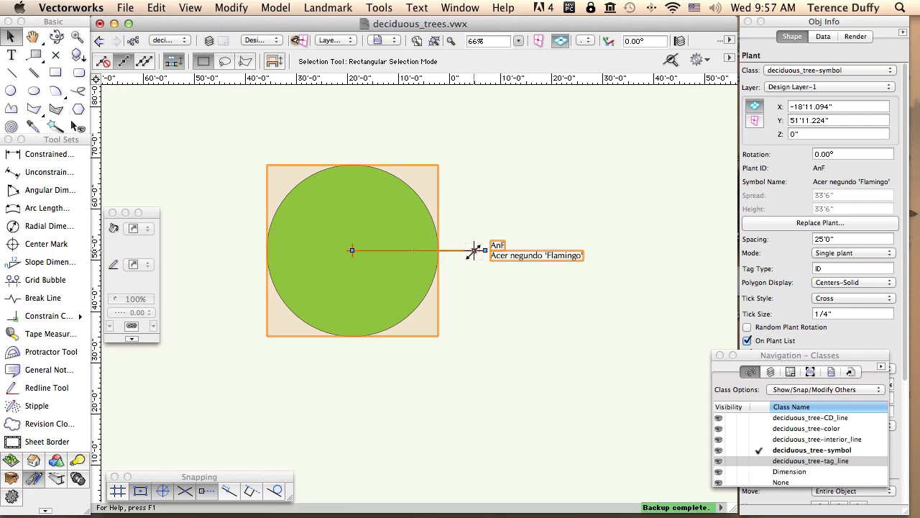
left_click_drag(473, 250, 474, 129)
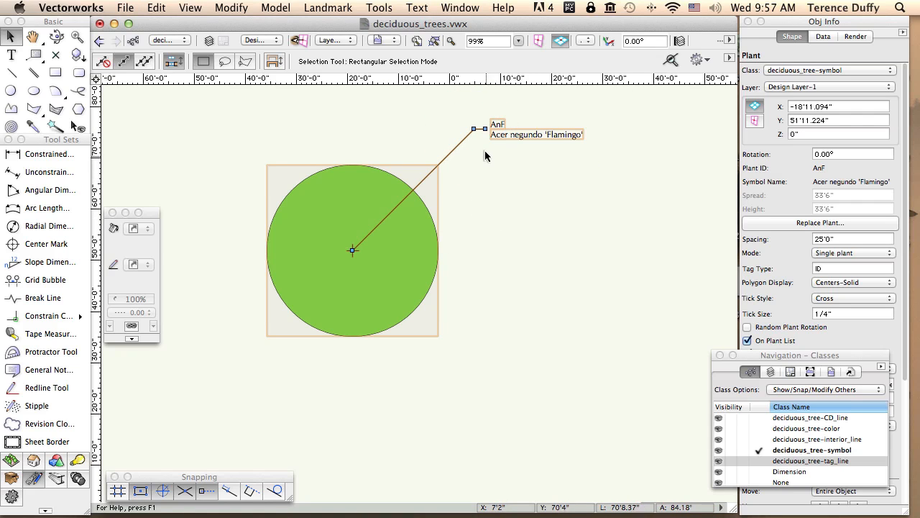
left_click_drag(483, 130, 506, 129)
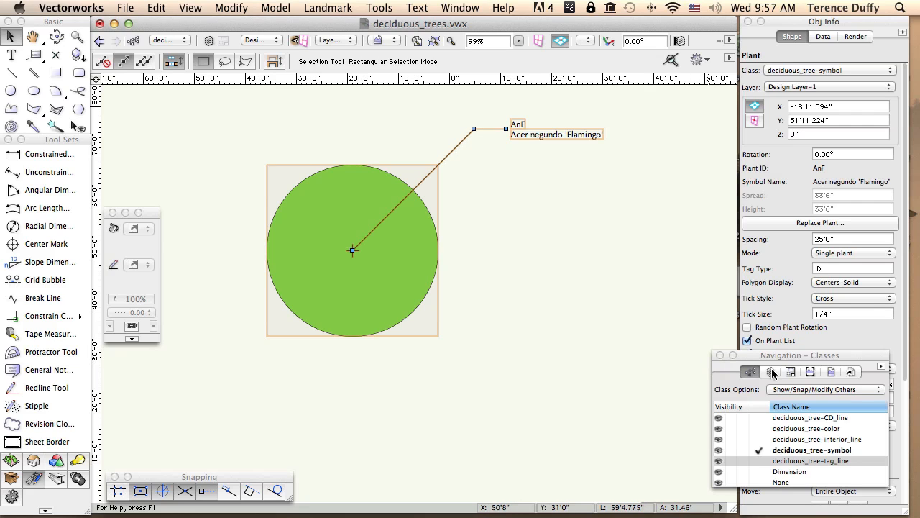
Deselect the plant and make the deciduous_tree-color and deciduous_tree-tag_line classes invisible.
left_click_drag(778, 357, 770, 292)
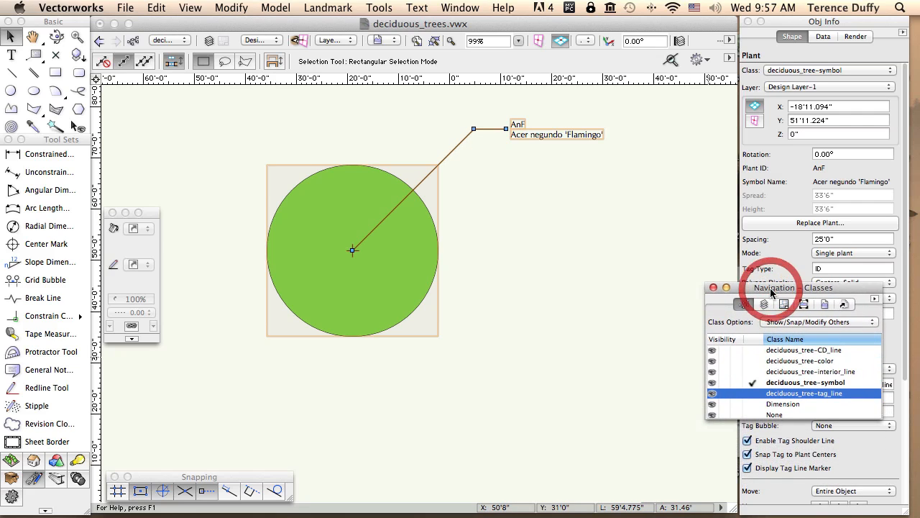
left_click(661, 290)
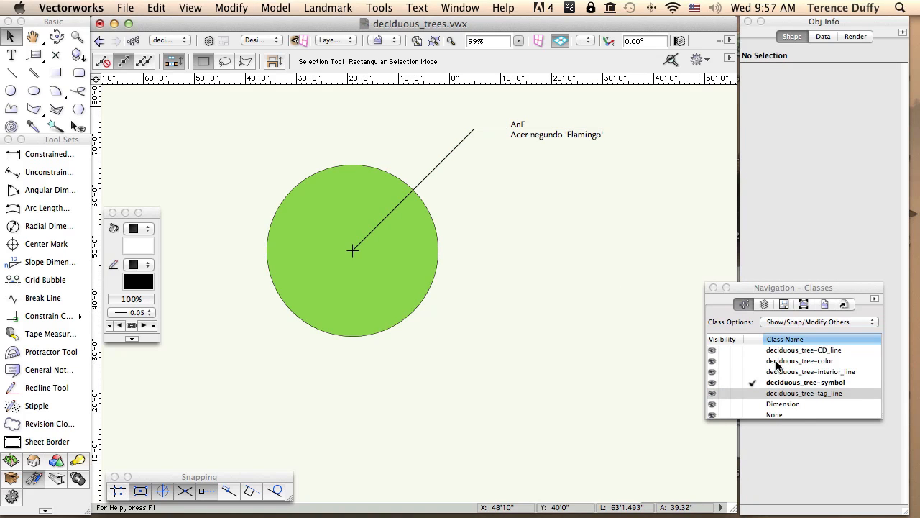
left_click(721, 362)
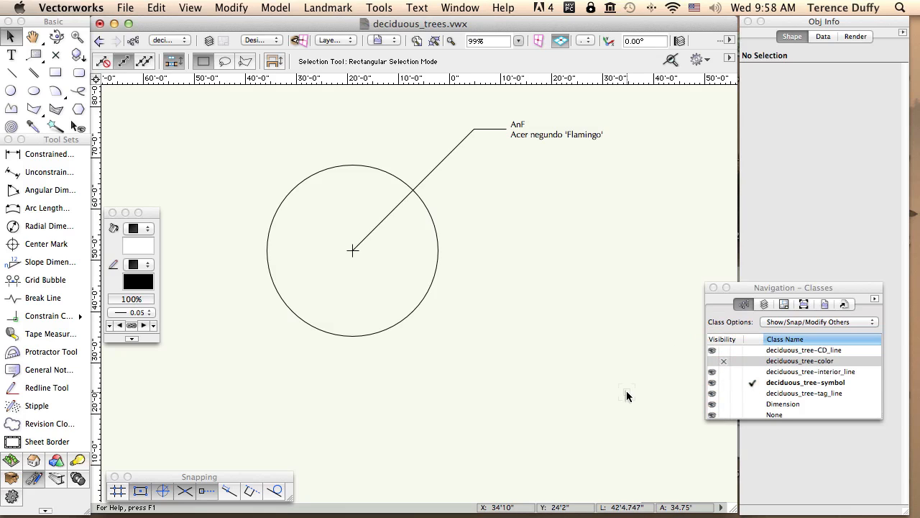
left_click(724, 395)
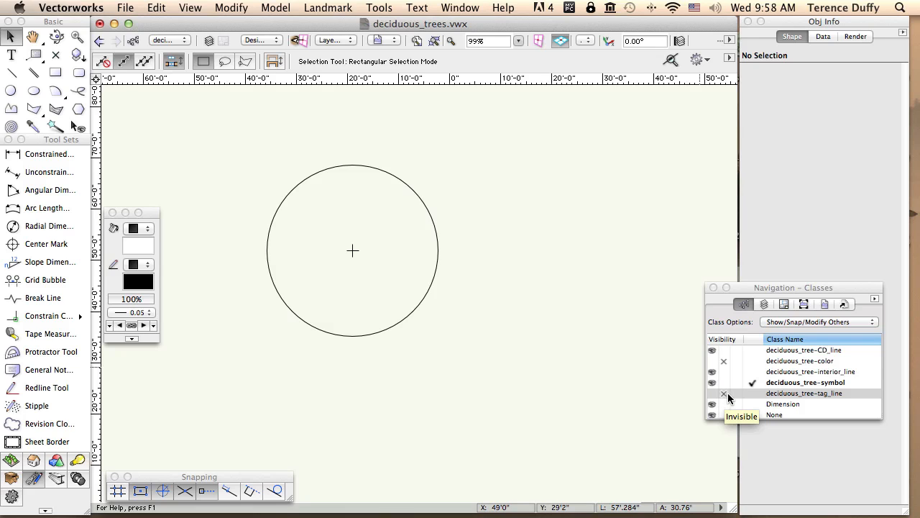
Gray out the deciduous_tree-CD_line class and make it visible again.
left_click(735, 350)
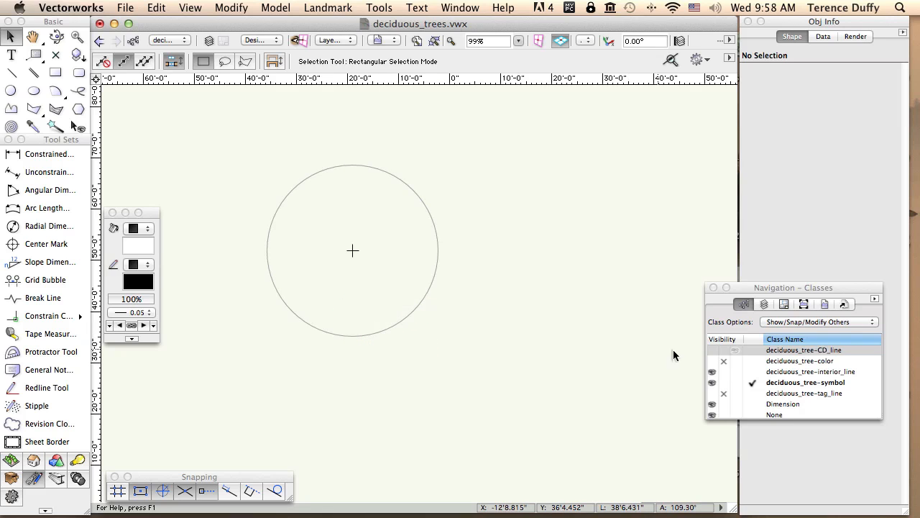
left_click(712, 350)
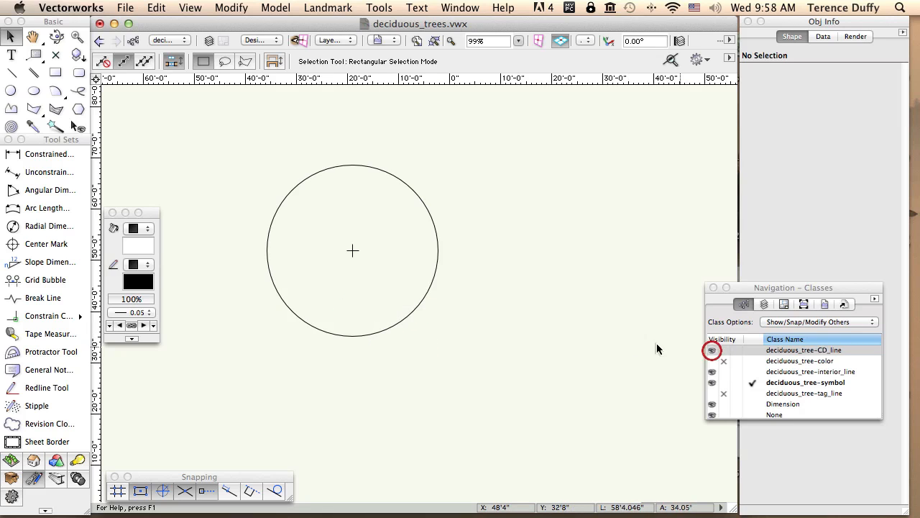
Select the canopy outline circle and make the deciduous_tree-color and deciduous_tree-tag_line classes visible again.
left_click(404, 316)
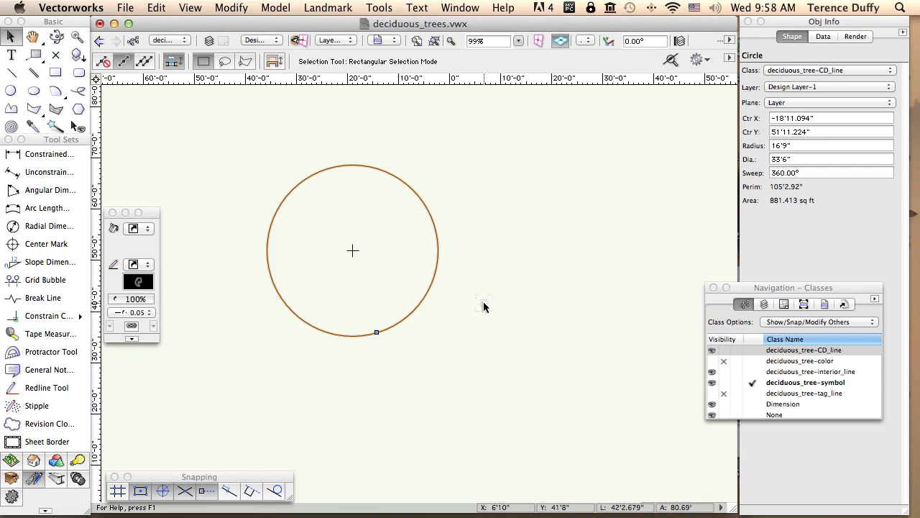
left_click(713, 361)
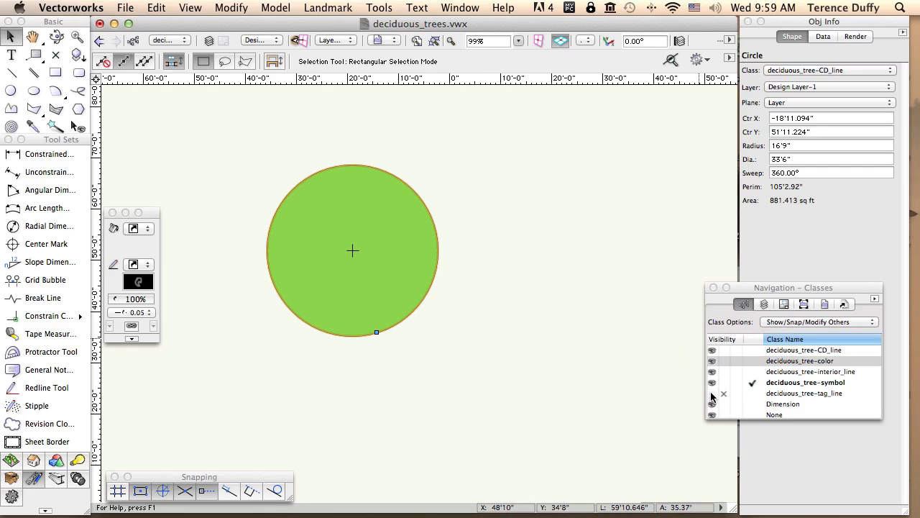
left_click(712, 394)
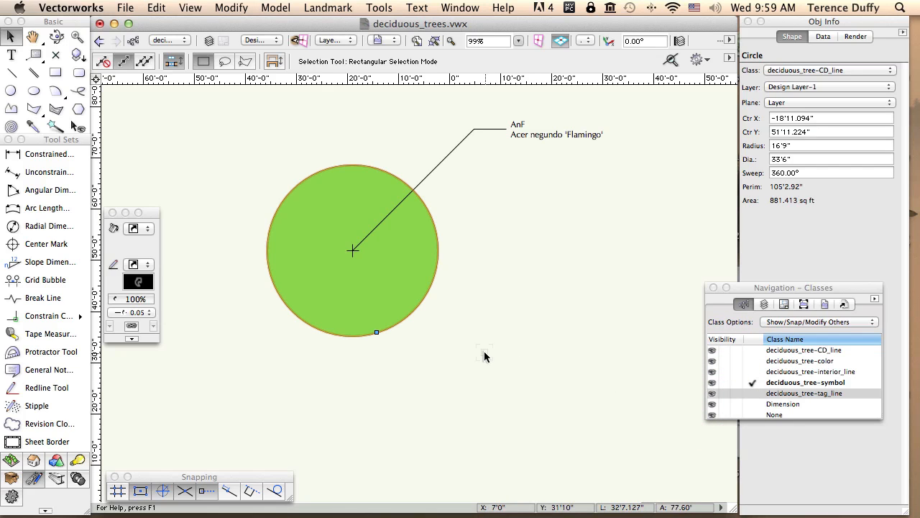
Set the plant's tick style to Dot and its tick size to 1/8", clearing the Classes palette off its settings.
left_click(394, 240)
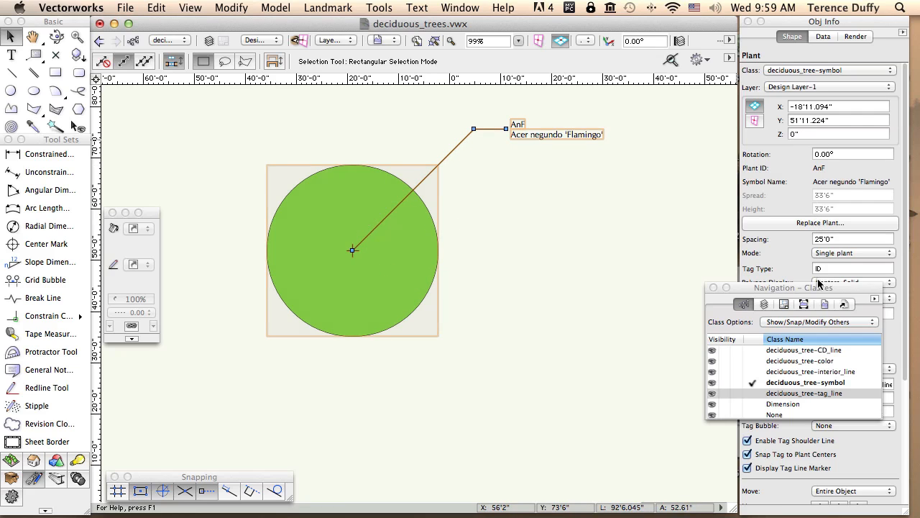
left_click_drag(819, 290, 827, 391)
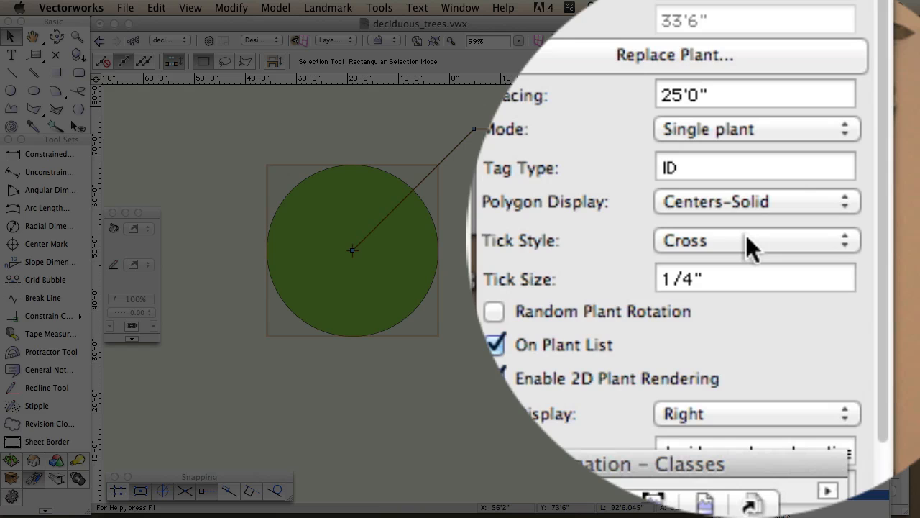
left_click(847, 298)
left_click(736, 239)
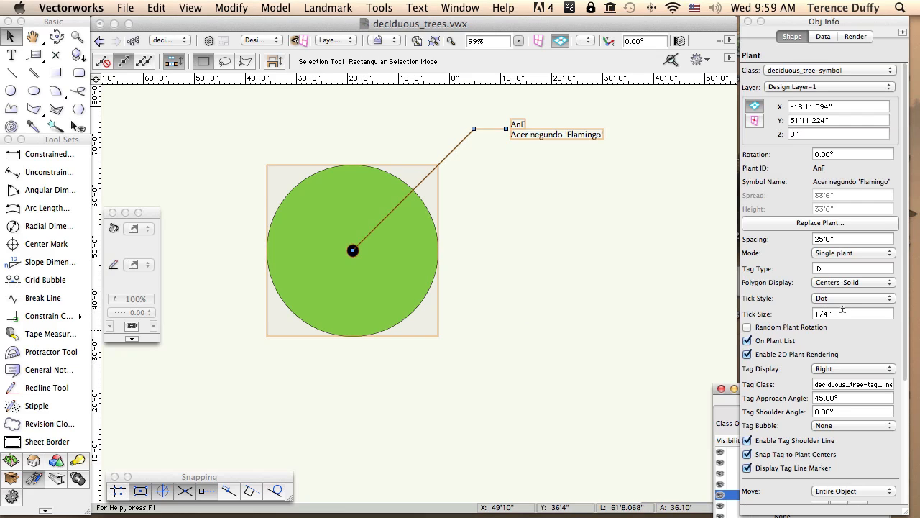
left_click(799, 313)
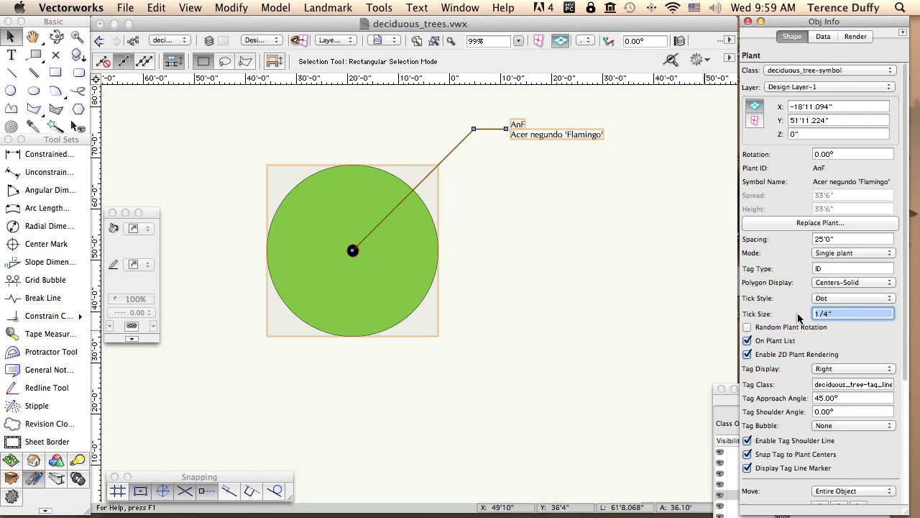
type("1/8")
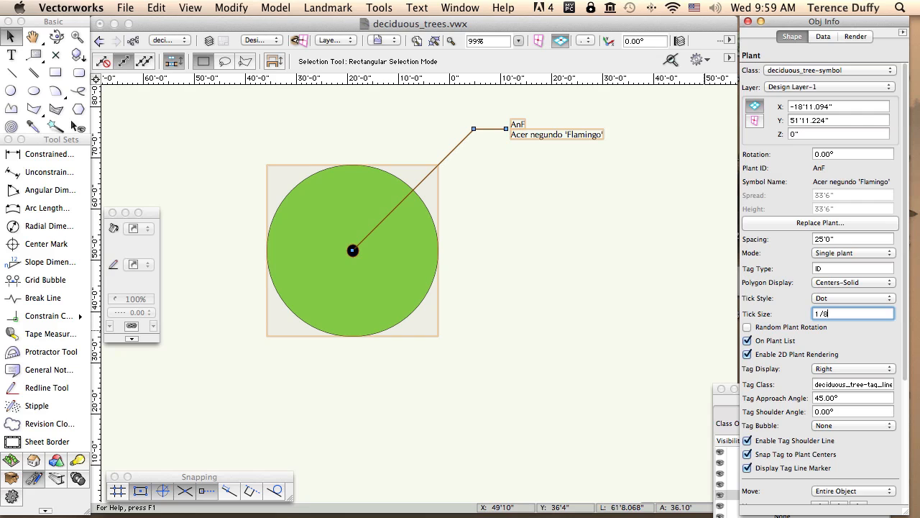
key("Tab")
left_click(552, 301)
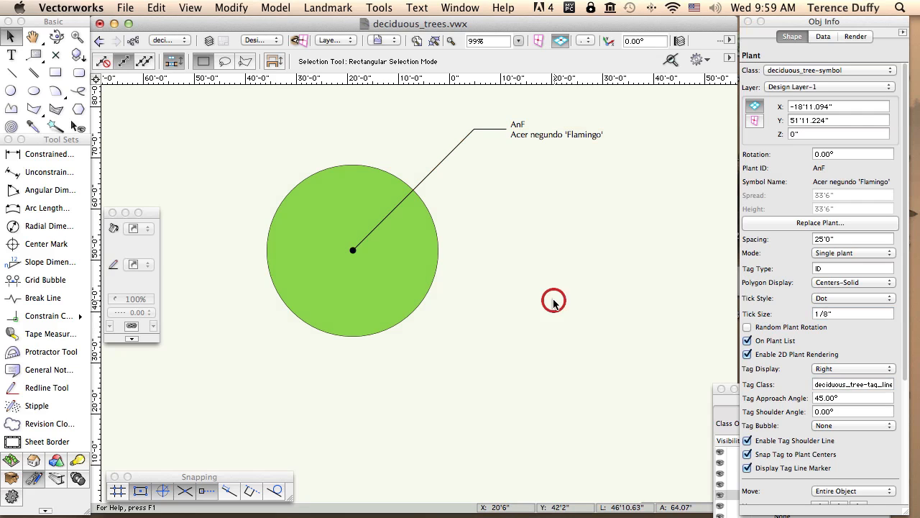
Try the plant's tag display on Left and return it to Right.
left_click(435, 253)
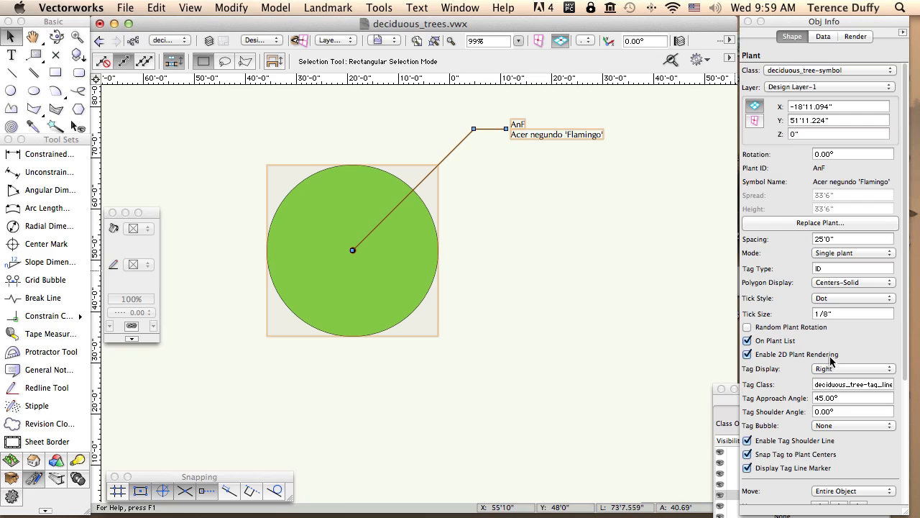
scroll(801, 358, "down", 5)
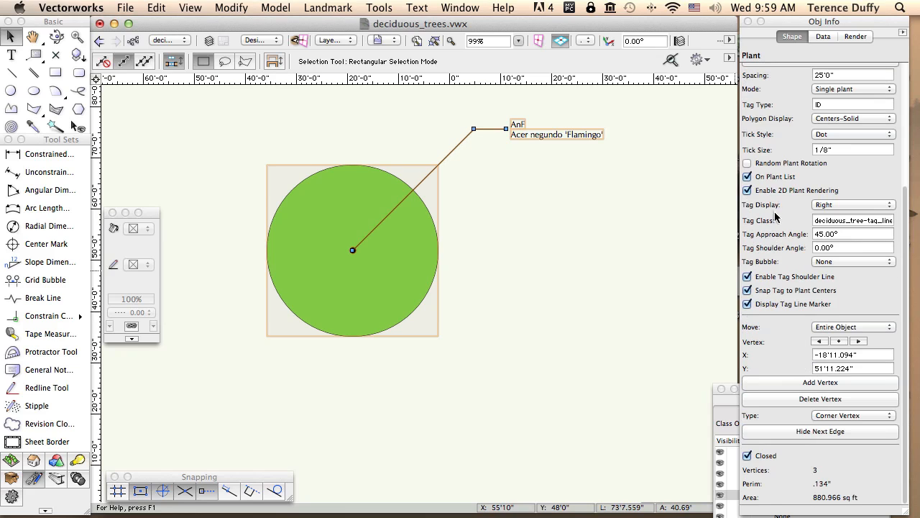
left_click(836, 204)
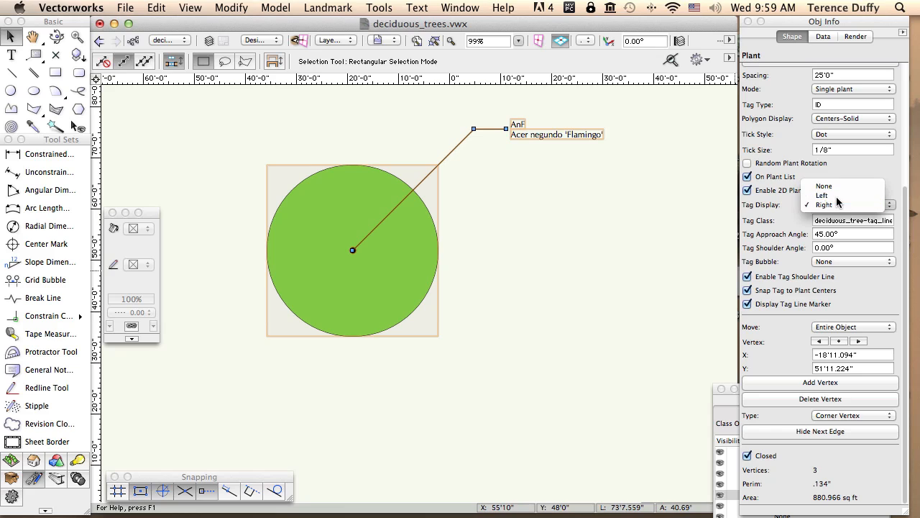
left_click(836, 196)
left_click(836, 204)
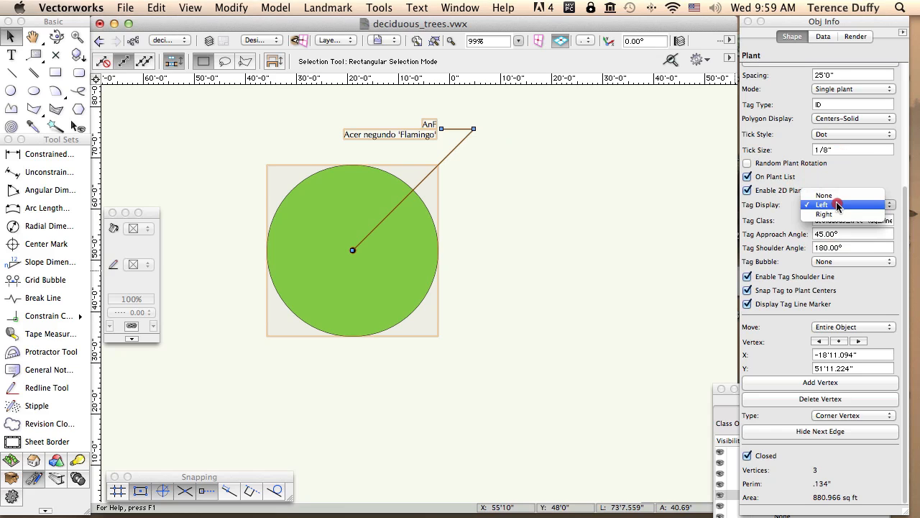
left_click(834, 213)
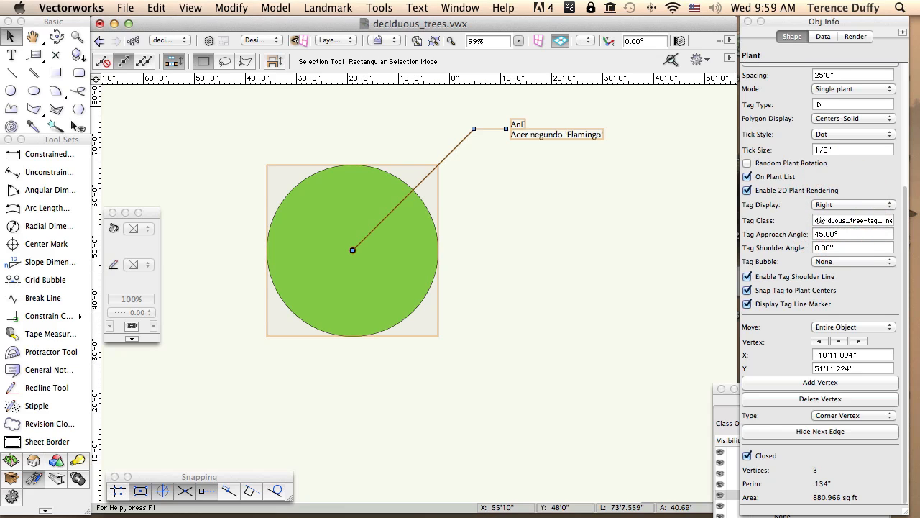
Try the Circle, Circle (Quantity only) and Hexagon tag bubbles on the plant, return the bubble to None and deselect.
left_click(832, 264)
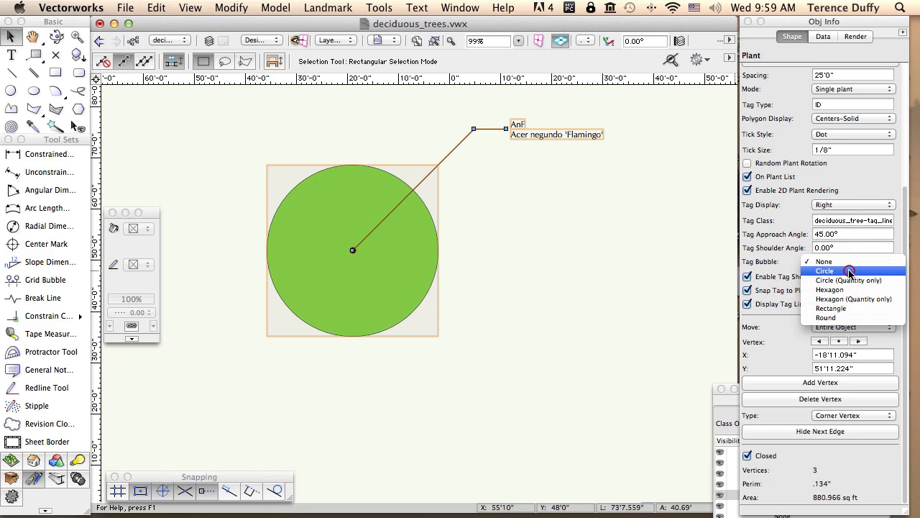
left_click(848, 270)
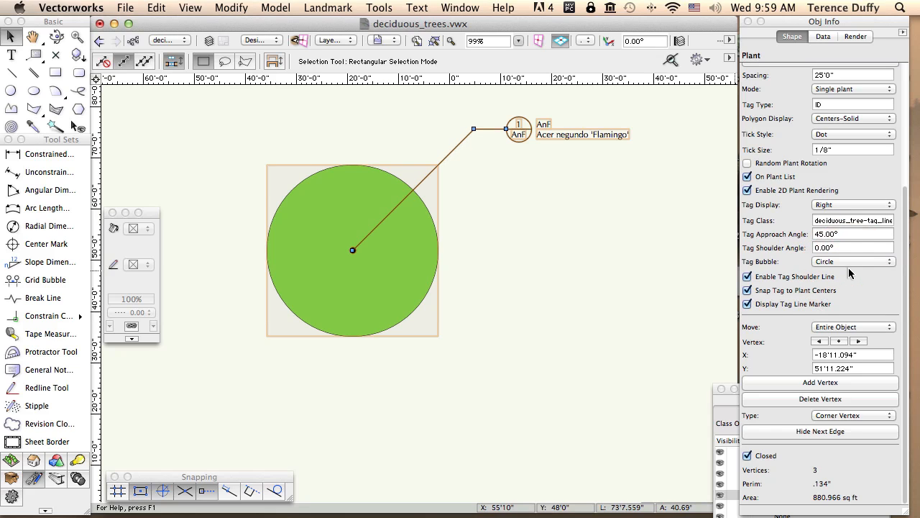
left_click(849, 264)
left_click(846, 272)
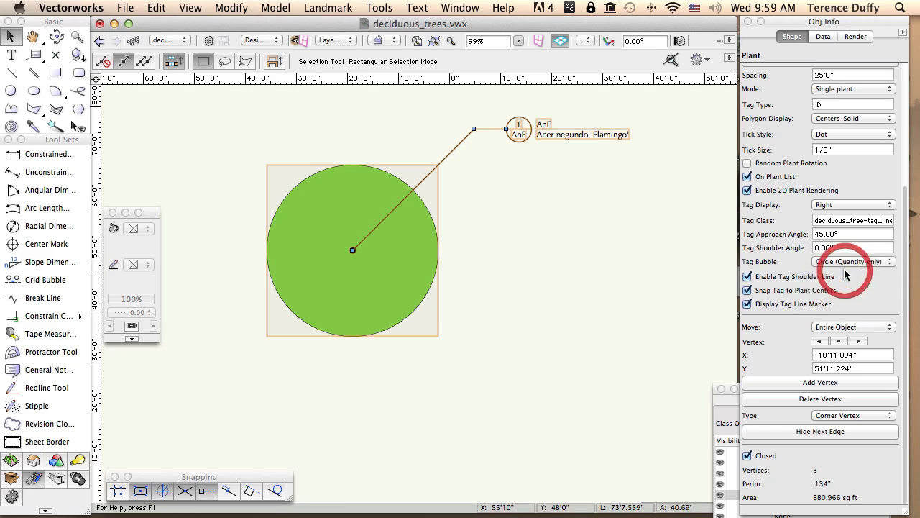
left_click(844, 263)
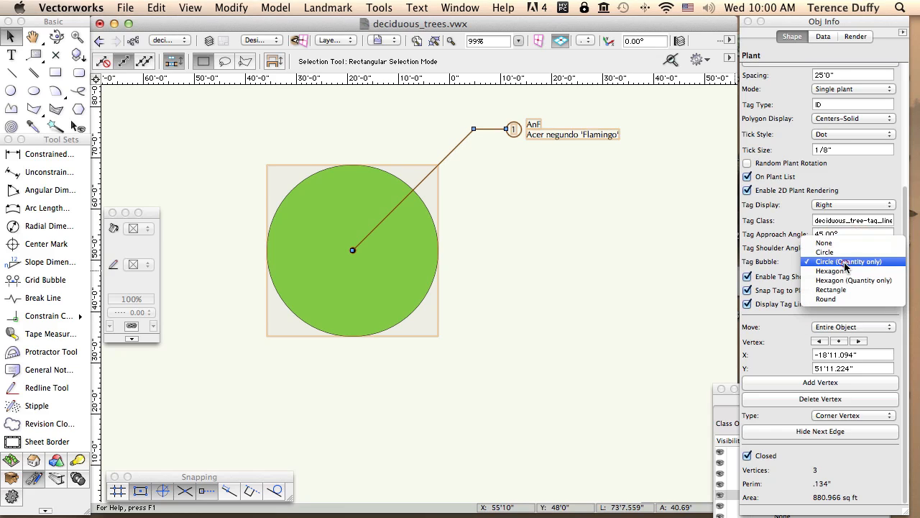
left_click(845, 270)
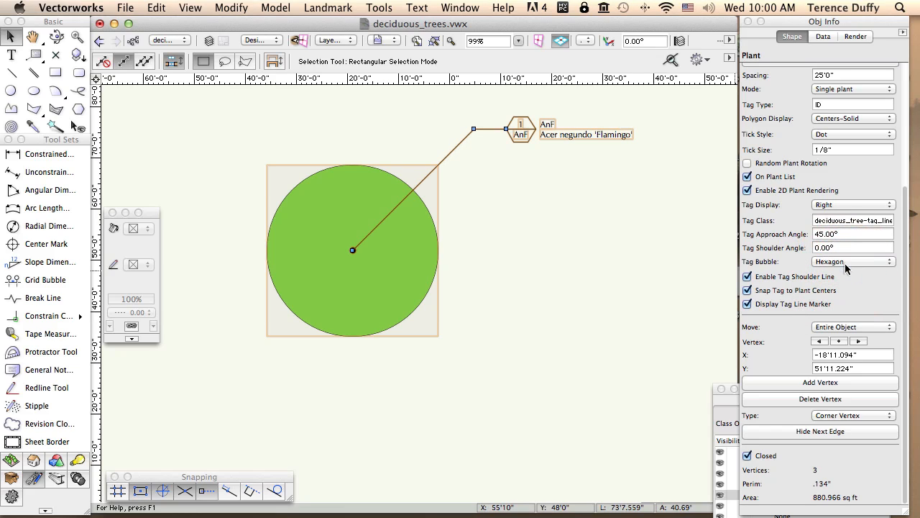
left_click(844, 261)
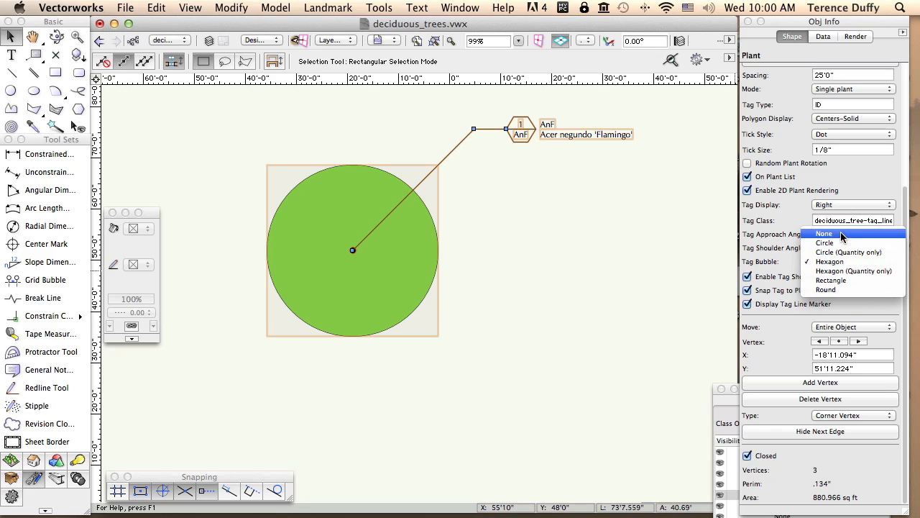
left_click(841, 234)
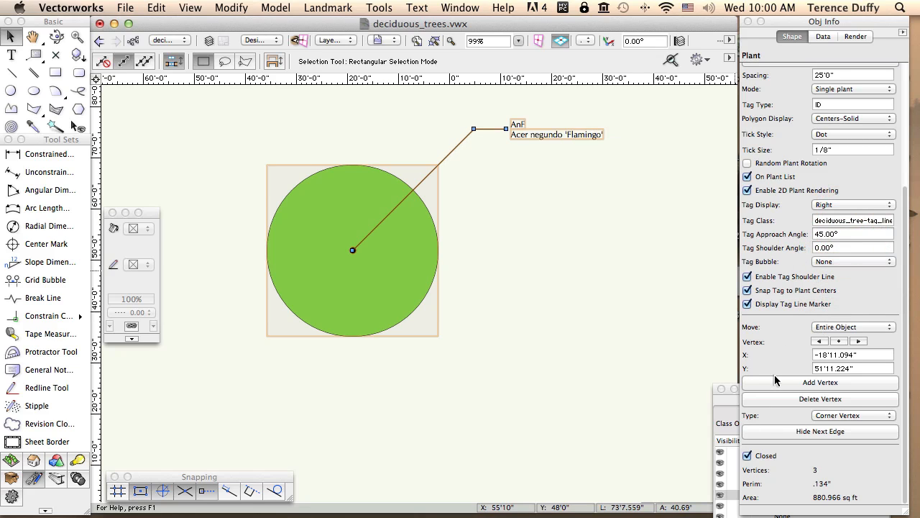
scroll(774, 375, "up", 5)
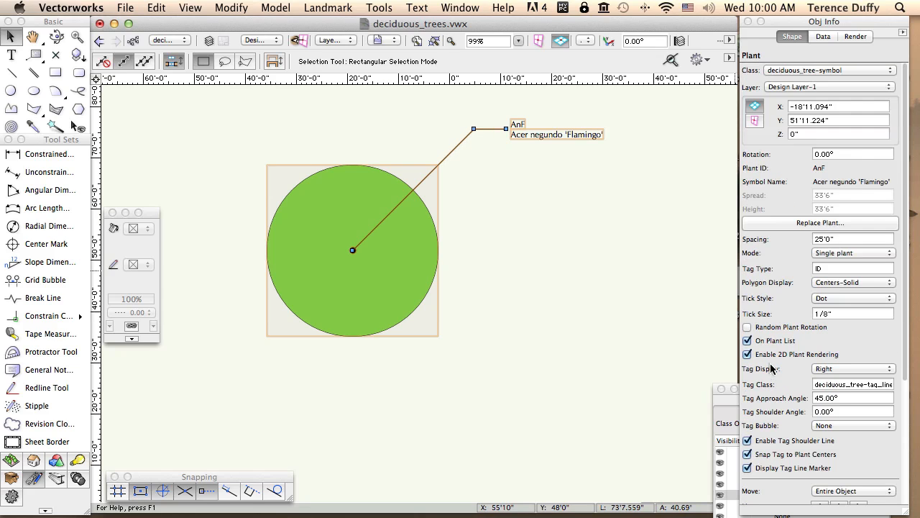
left_click(613, 239)
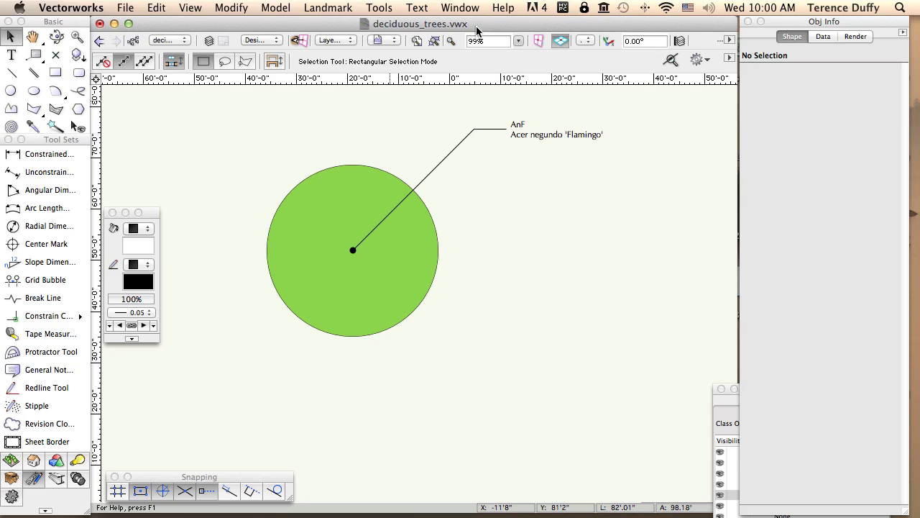
Open the Resource Browser beside the drawing and examine the Acer negundo 'Flamingo' symbol in the deciduous_trees file.
left_click(458, 8)
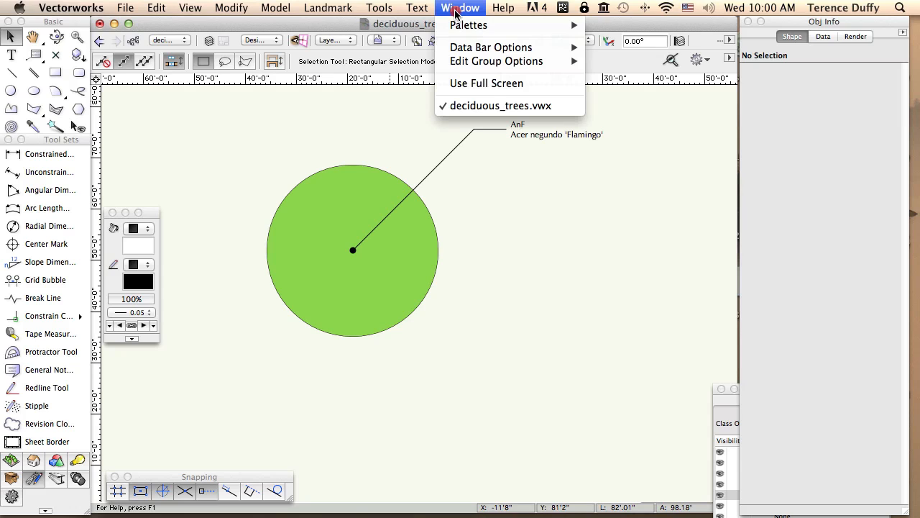
mouse_move(455, 25)
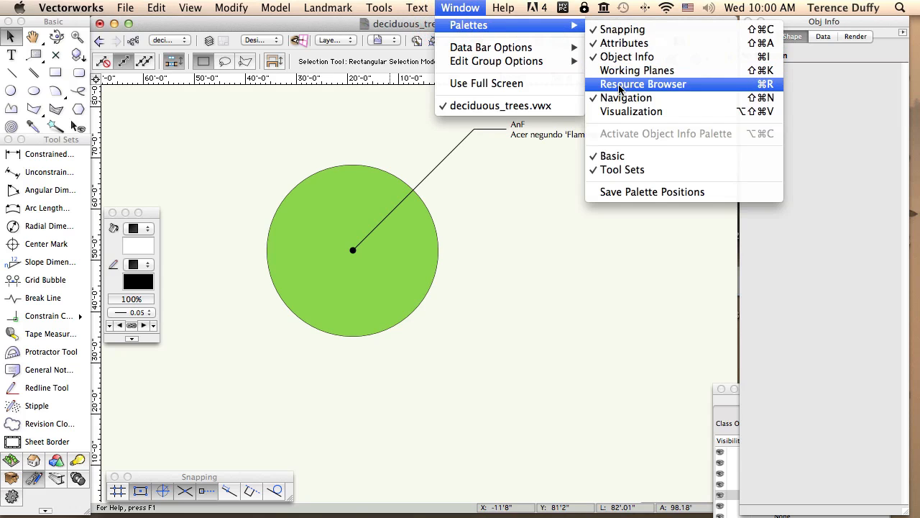
left_click(618, 84)
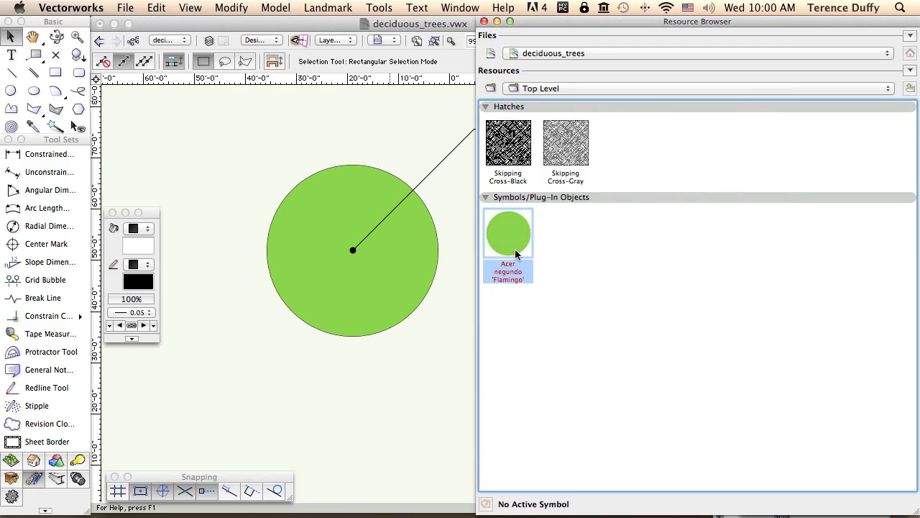
left_click_drag(624, 22, 562, 22)
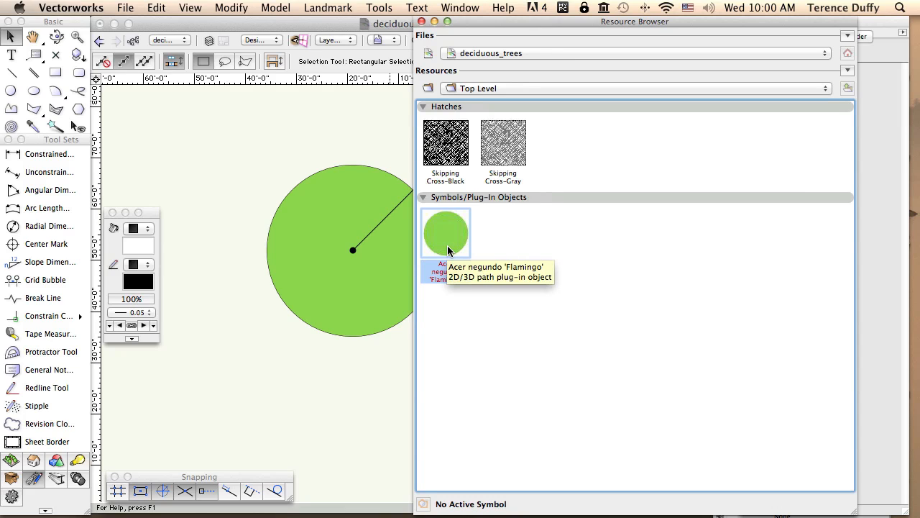
left_click_drag(475, 20, 554, 21)
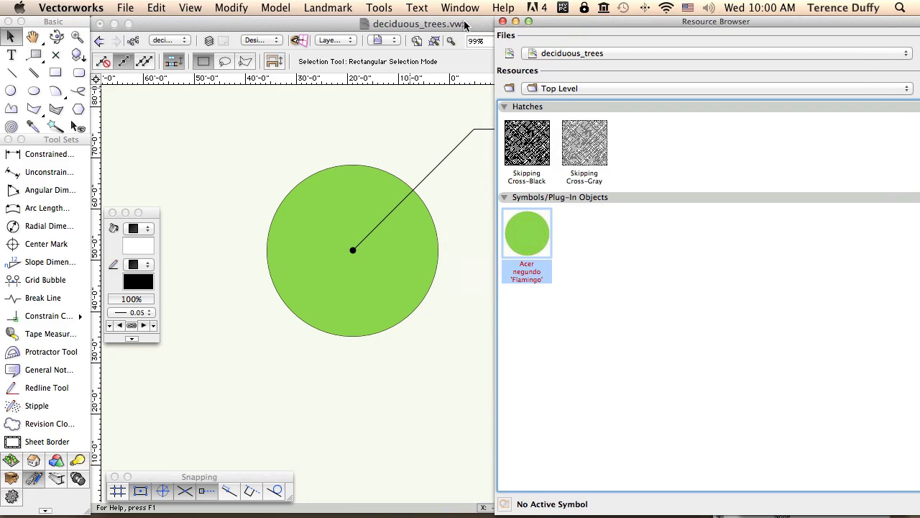
Create a new blank document for testing the plant symbol.
left_click(127, 9)
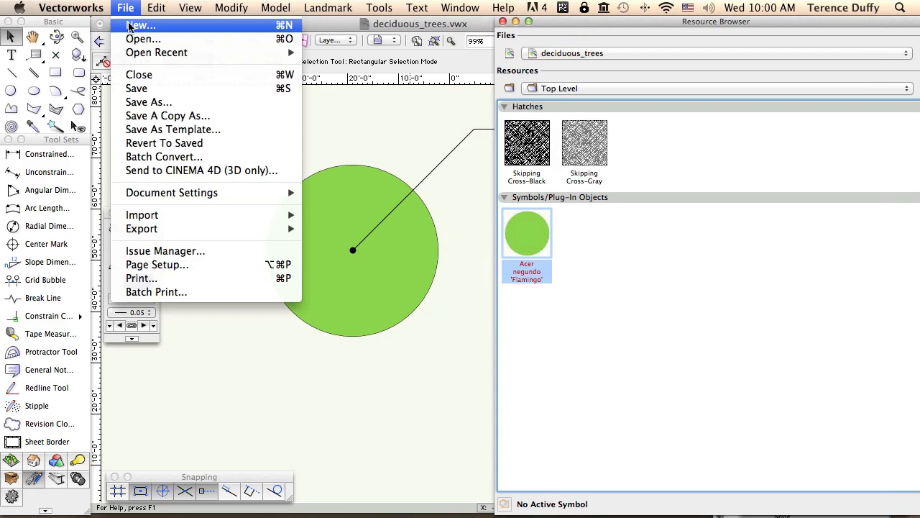
left_click(130, 27)
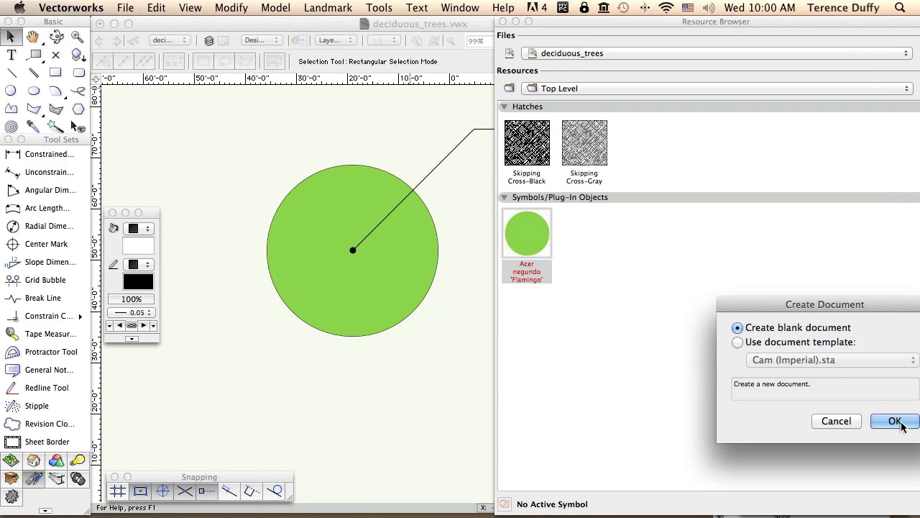
left_click(896, 422)
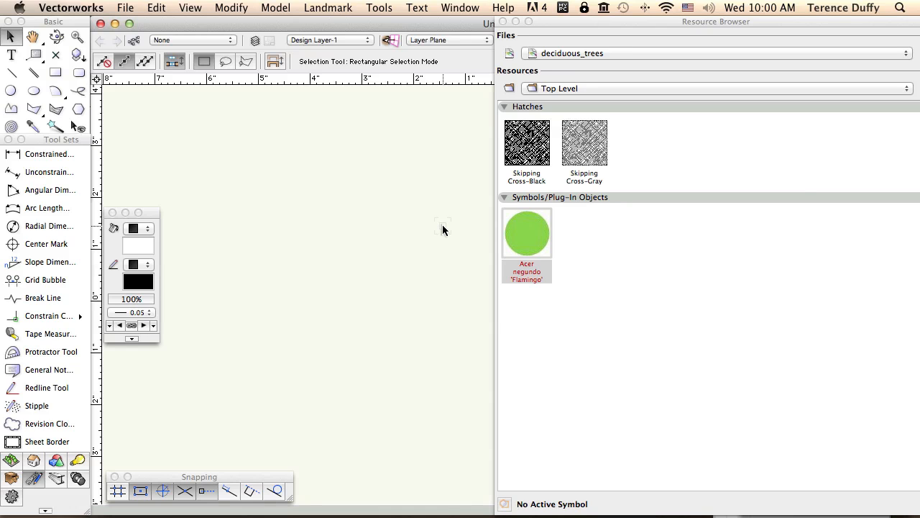
Place the Acer negundo 'Flamingo' plant from the deciduous_trees resources in the blank drawing, and close the Resource Browser.
left_click(532, 233)
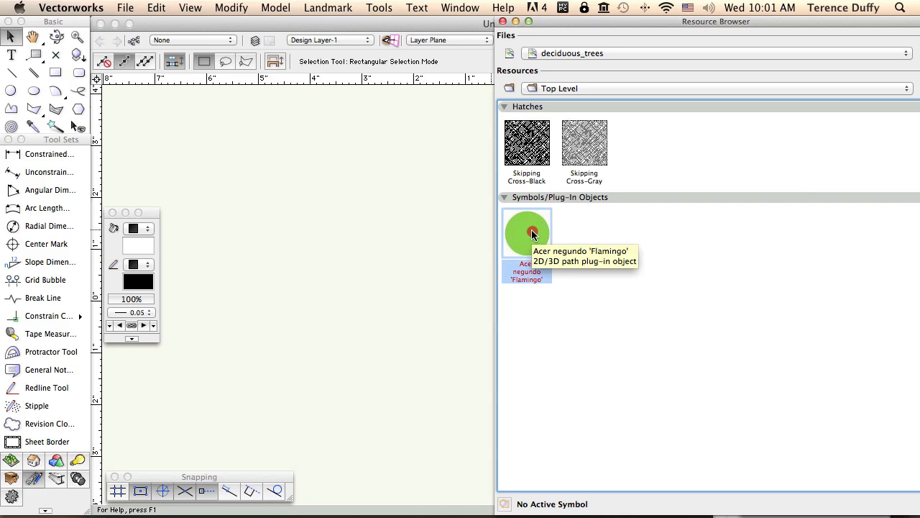
left_click_drag(532, 234, 376, 233)
left_click_drag(715, 140, 598, 75)
left_click(779, 420)
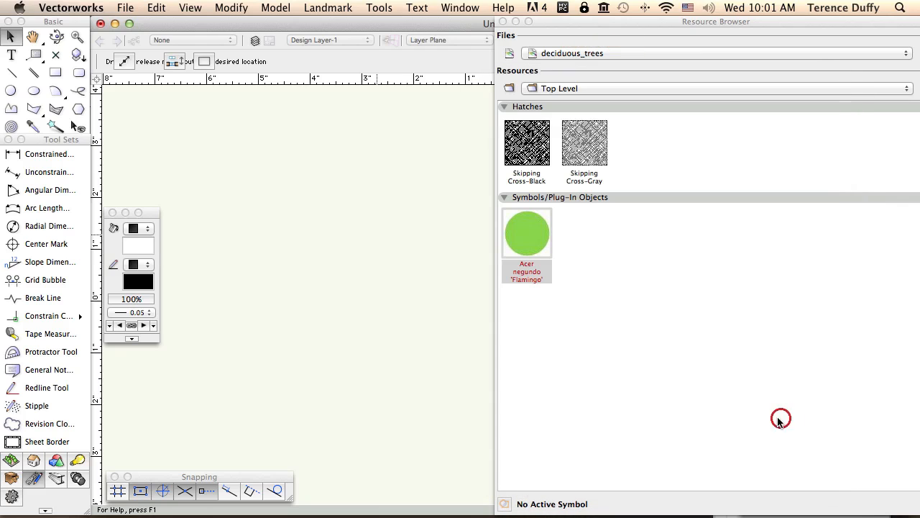
left_click(349, 24)
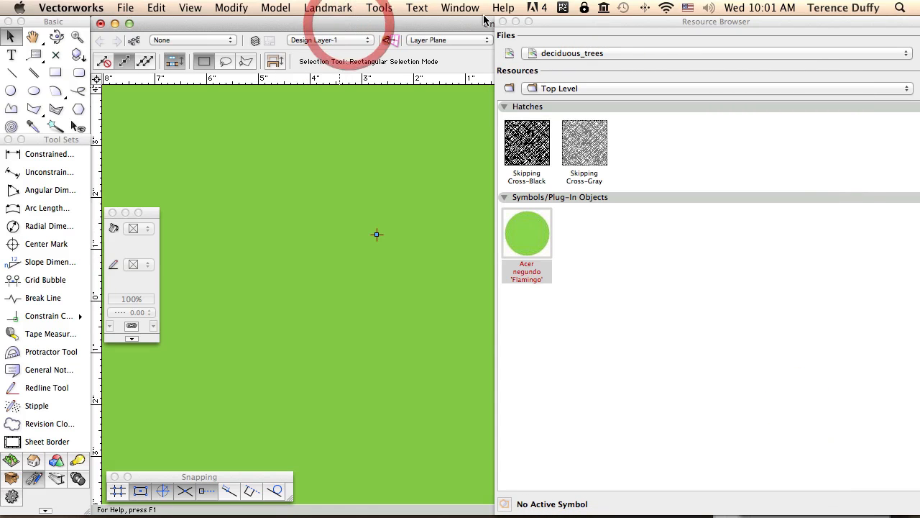
left_click(502, 22)
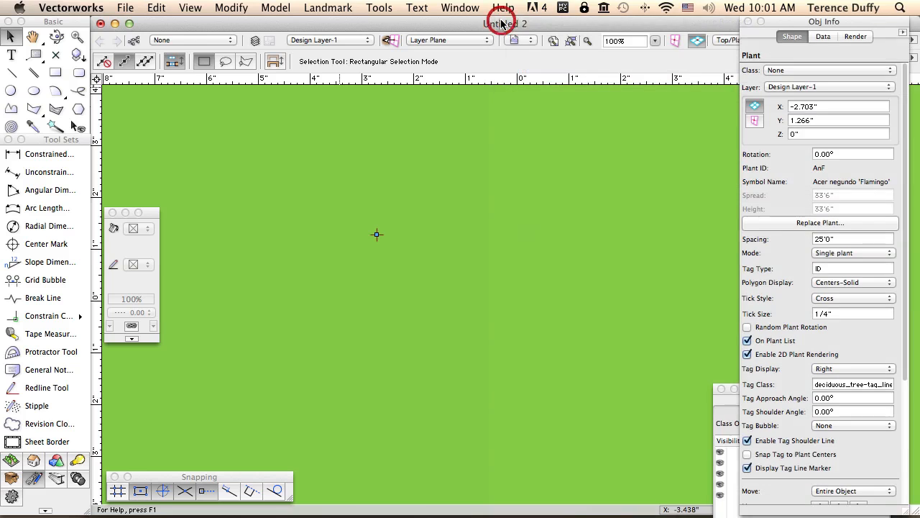
left_click(571, 42)
scroll(275, 244, "down", 2)
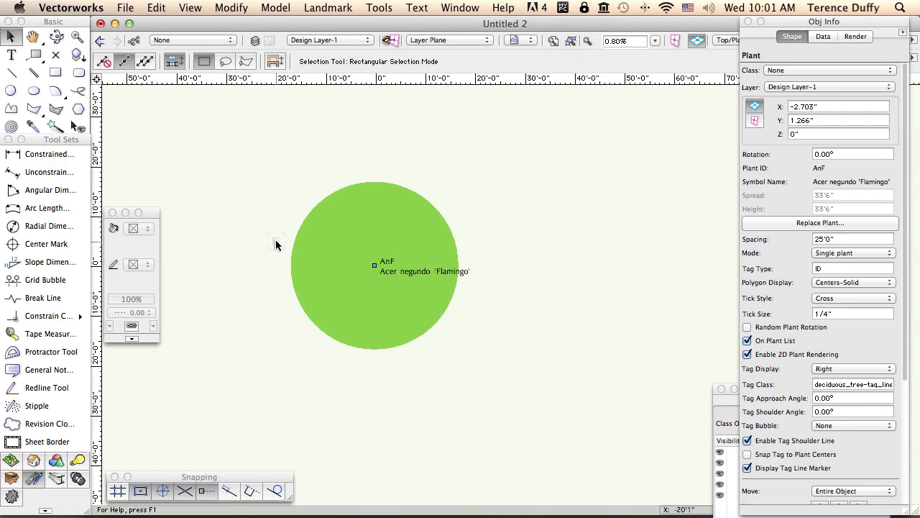
Pull the placed plant's tag outside the canopy with an angled leader and a long horizontal shoulder line, and deselect the plant.
left_click(374, 265)
left_click(535, 190)
left_click(523, 276)
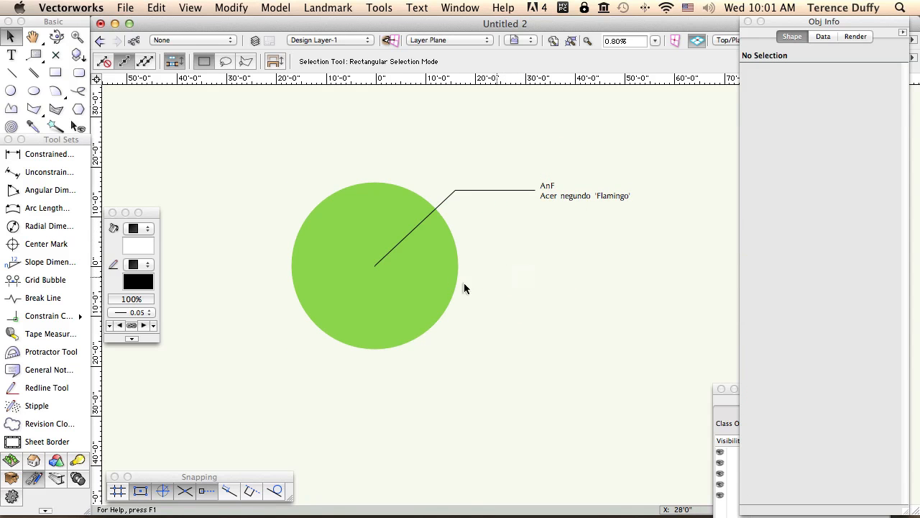
scroll(444, 289, "down", 1)
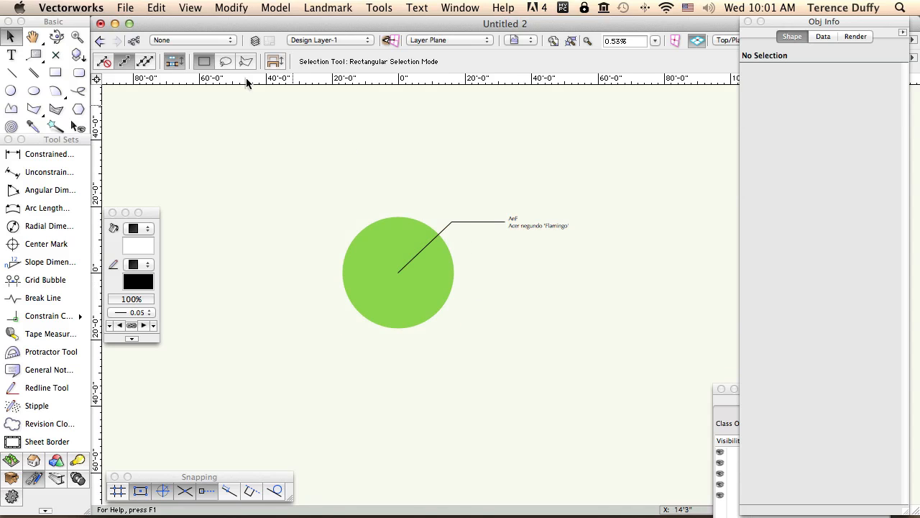
Close the untitled test document without saving and return to the deciduous_trees drawing.
left_click(100, 23)
left_click(430, 202)
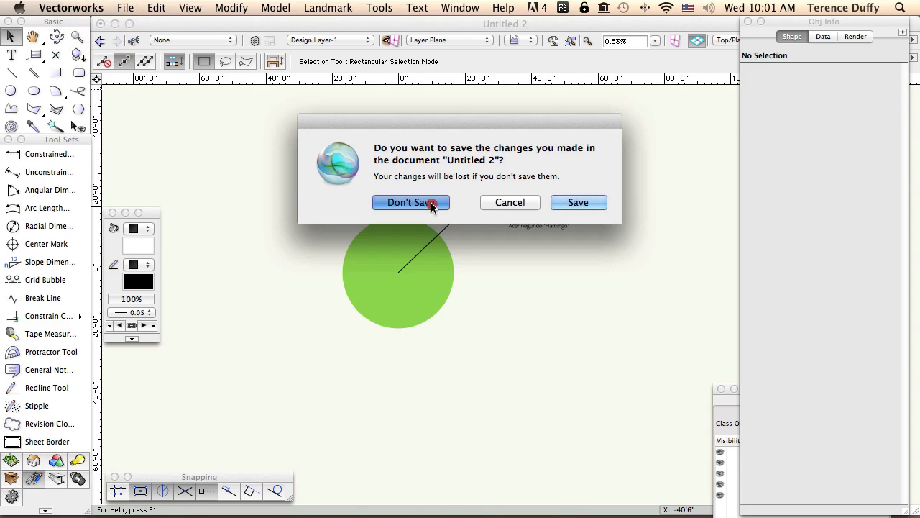
left_click(571, 209)
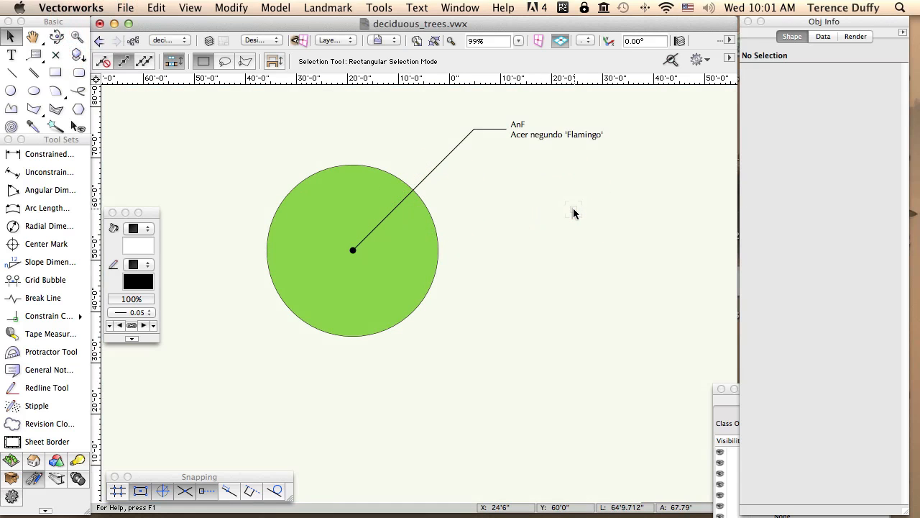